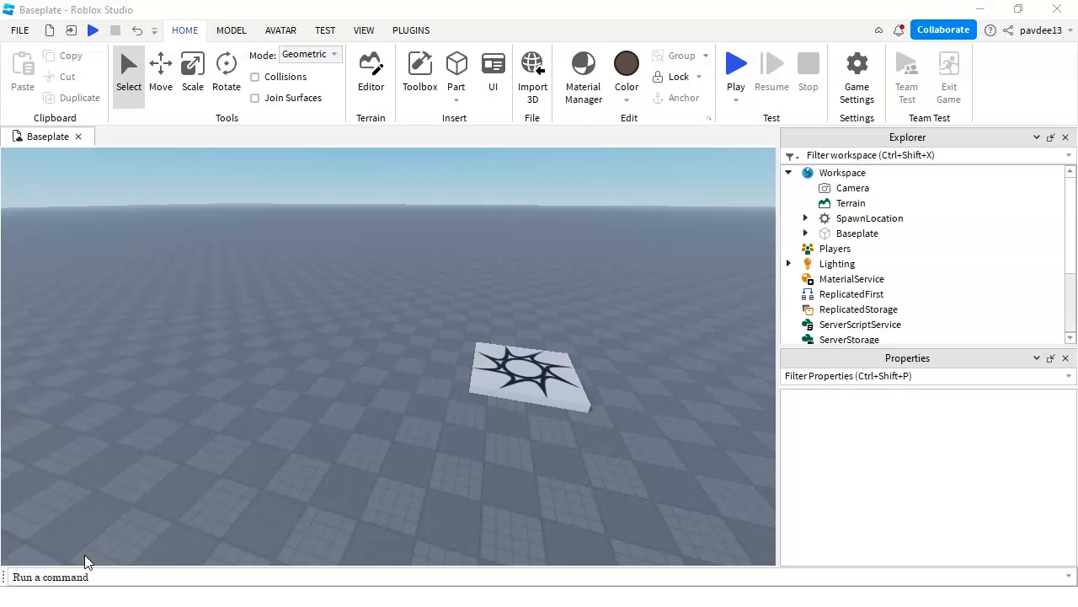
Step: Check that the Explorer and Properties windows are enabled for the workspace
{"action": "left_click", "coordinate": [316, 264]}
{"action": "right_click_drag", "start_coordinate": [538, 256], "coordinate": [539, 268]}
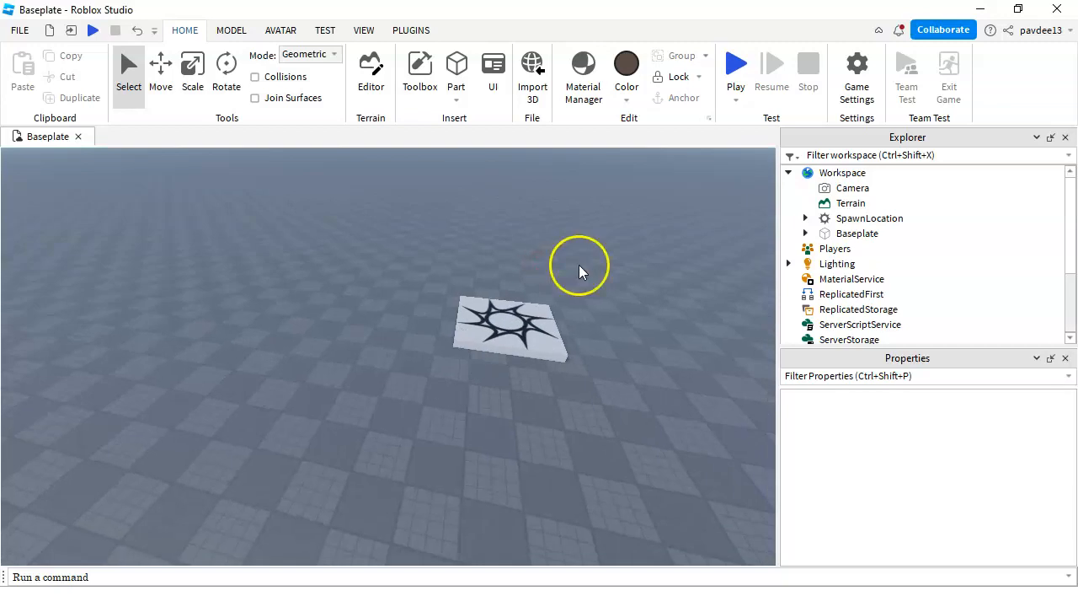
{"action": "left_click", "coordinate": [364, 31]}
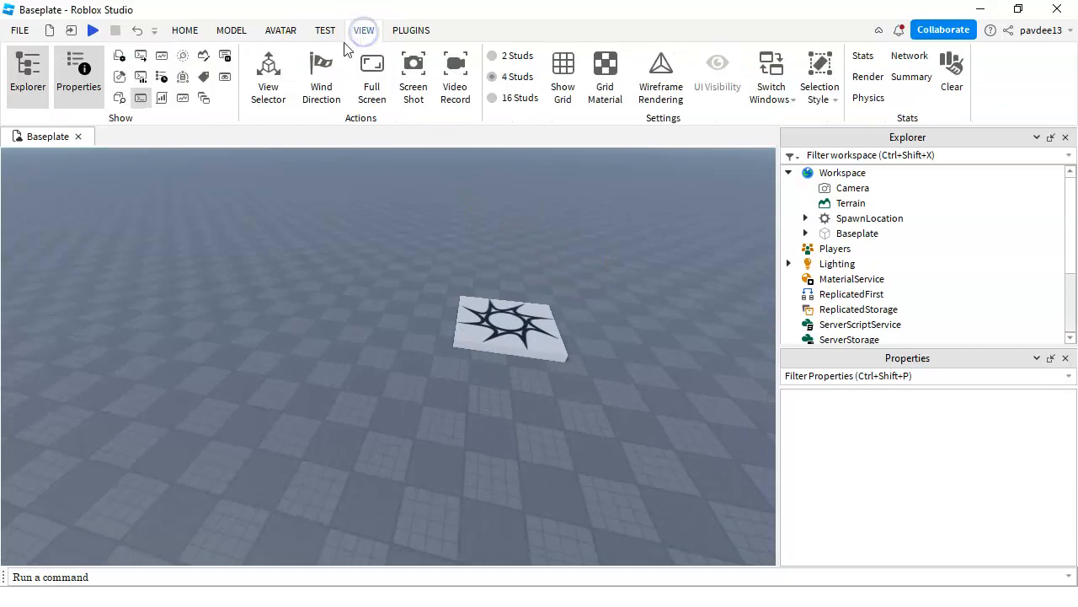
{"action": "left_click", "coordinate": [87, 86]}
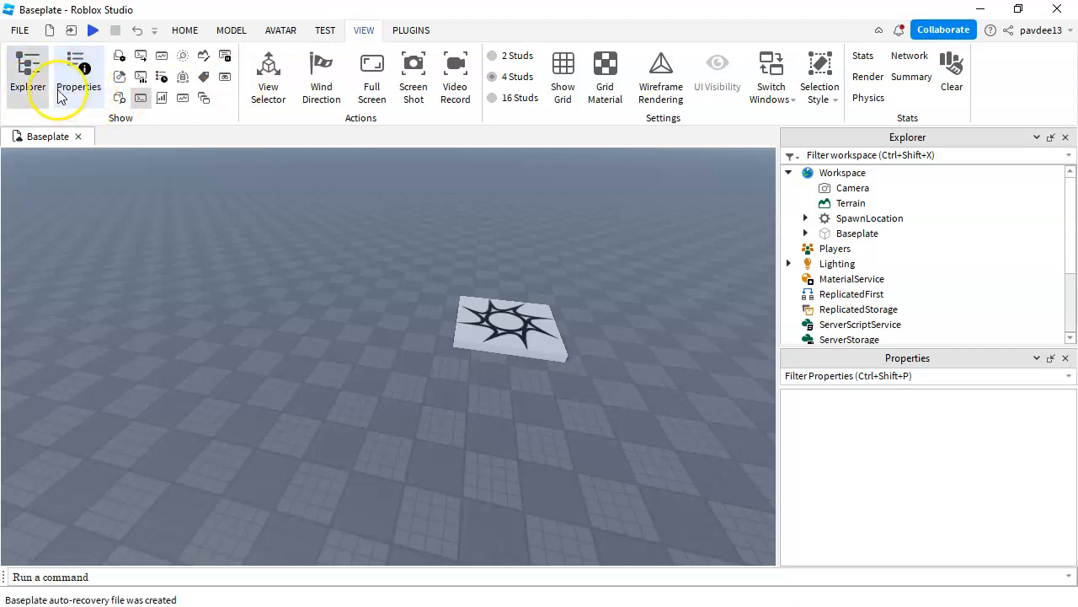
{"action": "left_click", "coordinate": [185, 31]}
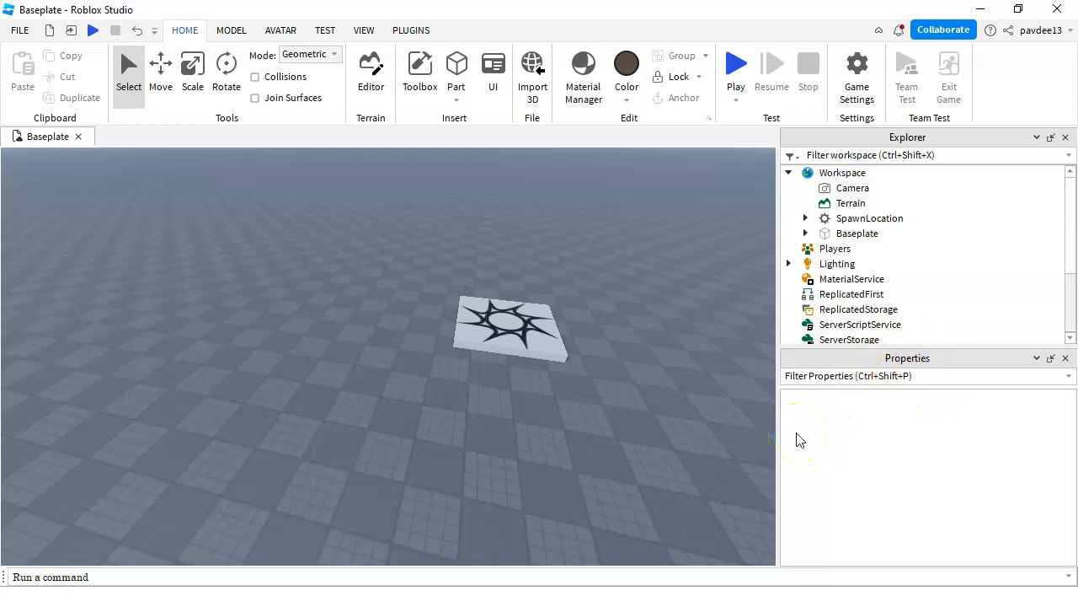
Step: Insert a block part on the baseplate beside the spawn location
{"action": "right_click_drag", "start_coordinate": [602, 290], "coordinate": [597, 301]}
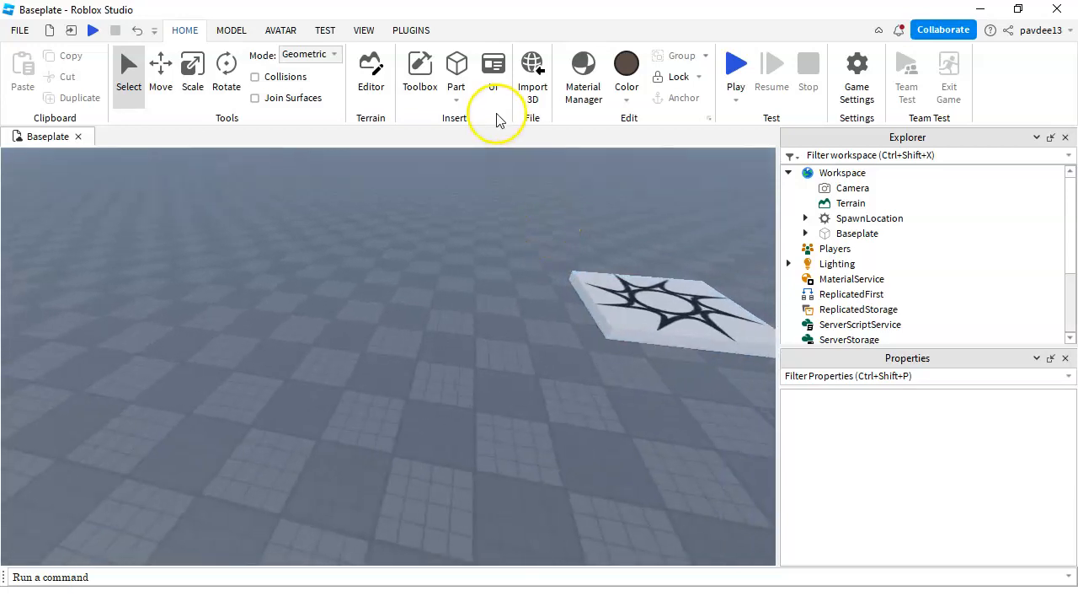
{"action": "left_click", "coordinate": [458, 68]}
{"action": "right_click_drag", "start_coordinate": [451, 307], "coordinate": [568, 198]}
{"action": "scroll", "coordinate": [518, 243], "scroll_direction": "up", "scroll_amount": 3}
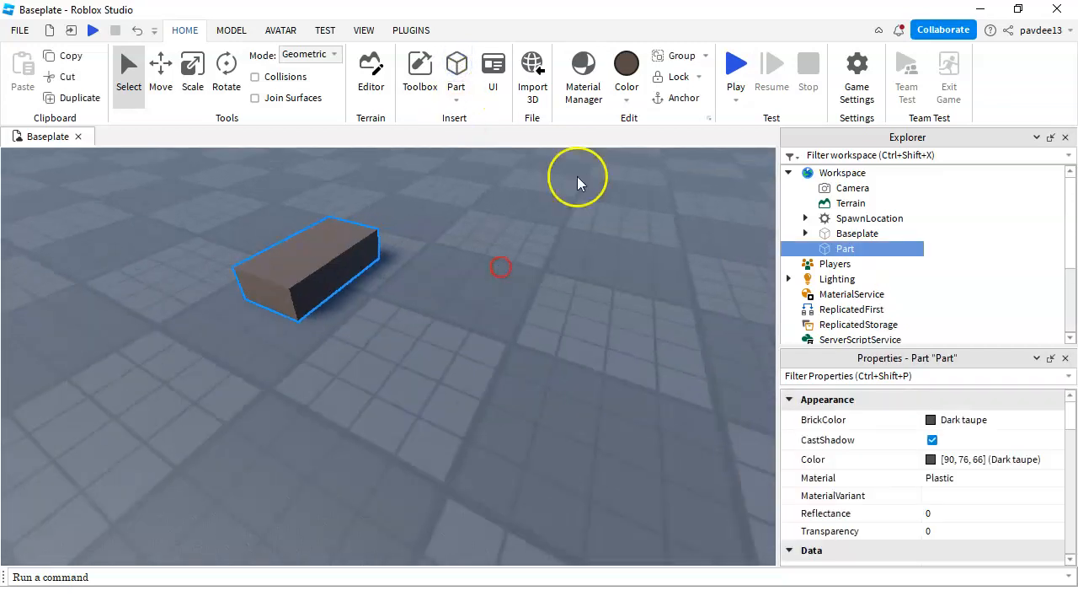
{"action": "scroll", "coordinate": [568, 197], "scroll_direction": "down", "scroll_amount": 1}
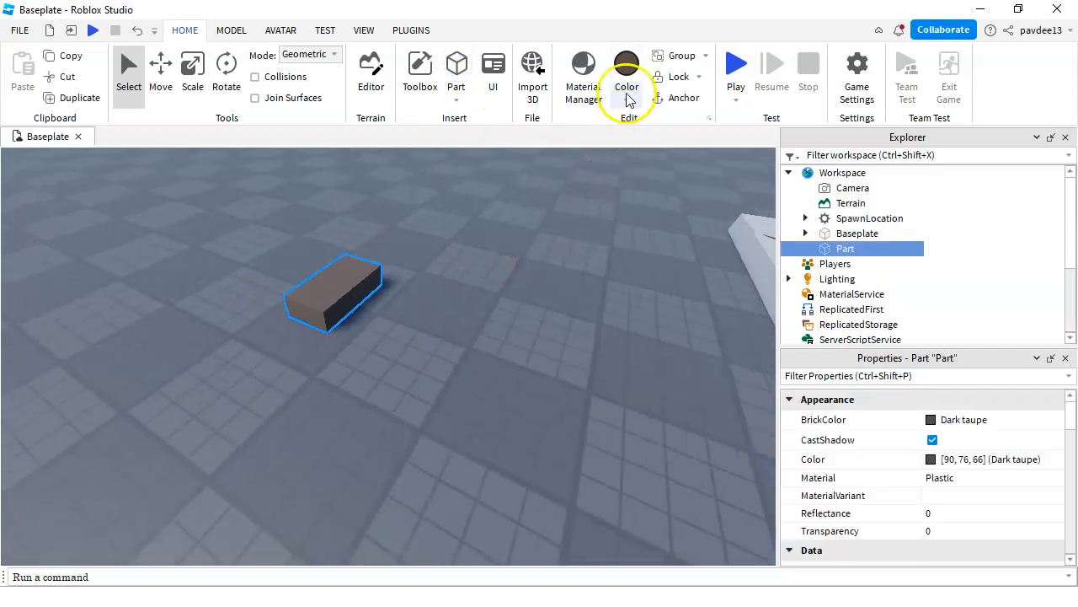
Step: Colour the new part Fossil and give it the Pebble material
{"action": "left_click", "coordinate": [628, 100]}
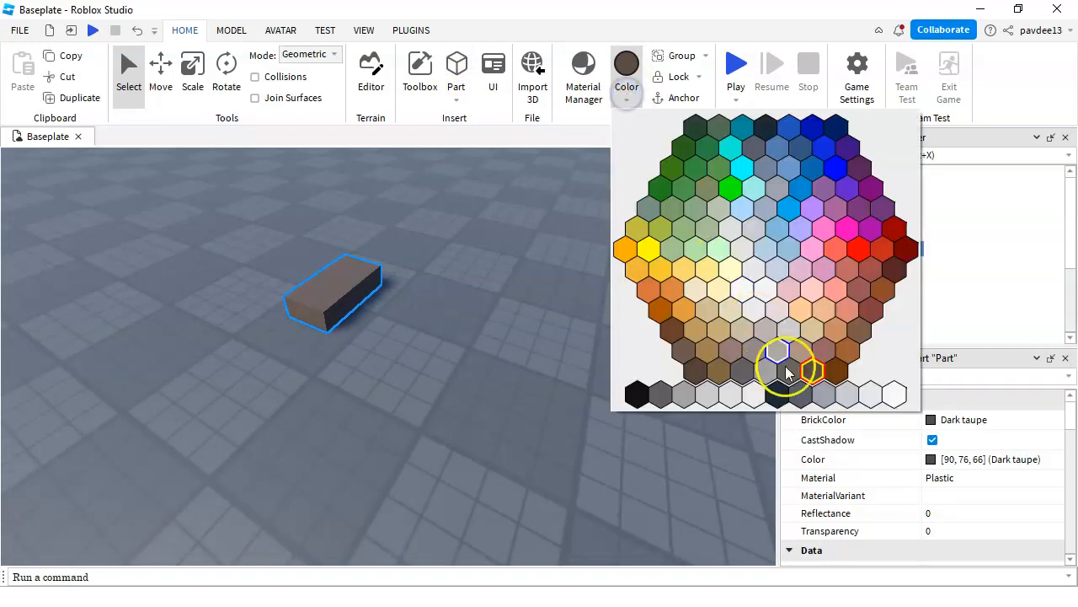
{"action": "left_click", "coordinate": [826, 394]}
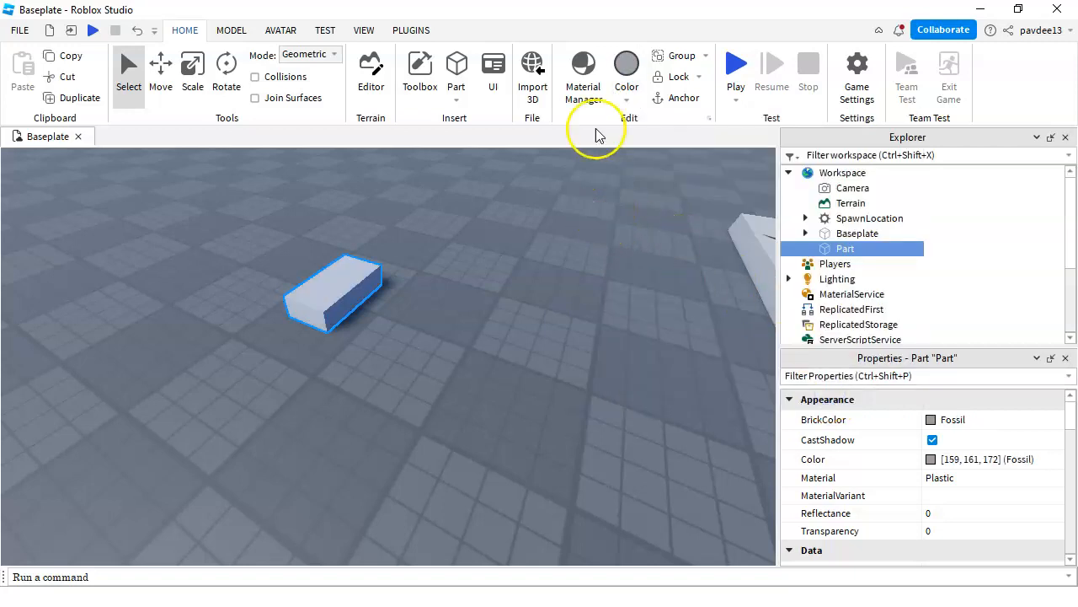
{"action": "left_click", "coordinate": [585, 72]}
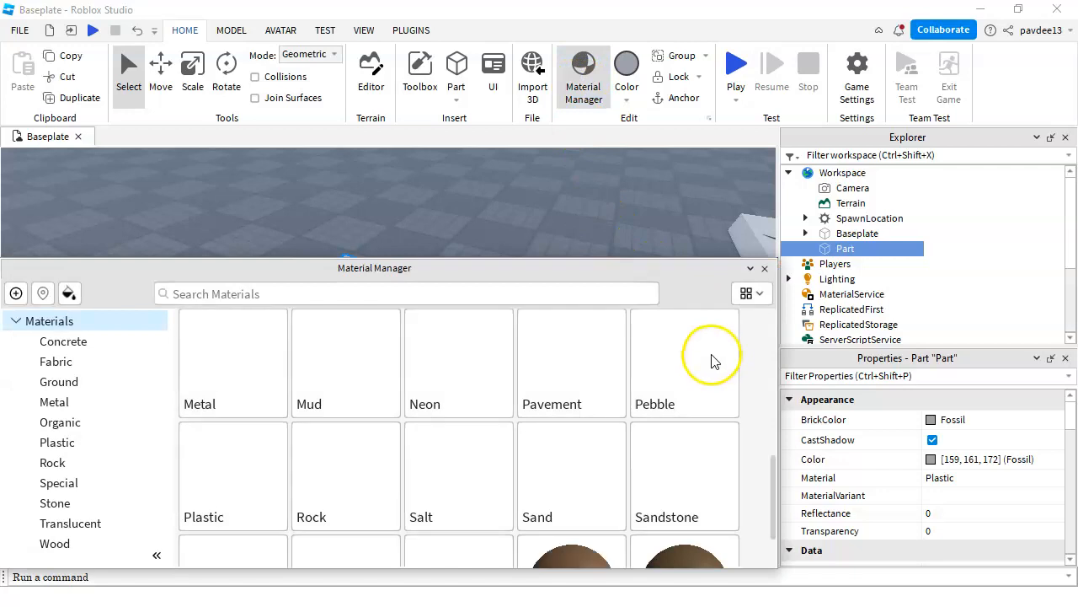
{"action": "mouse_move", "coordinate": [717, 360]}
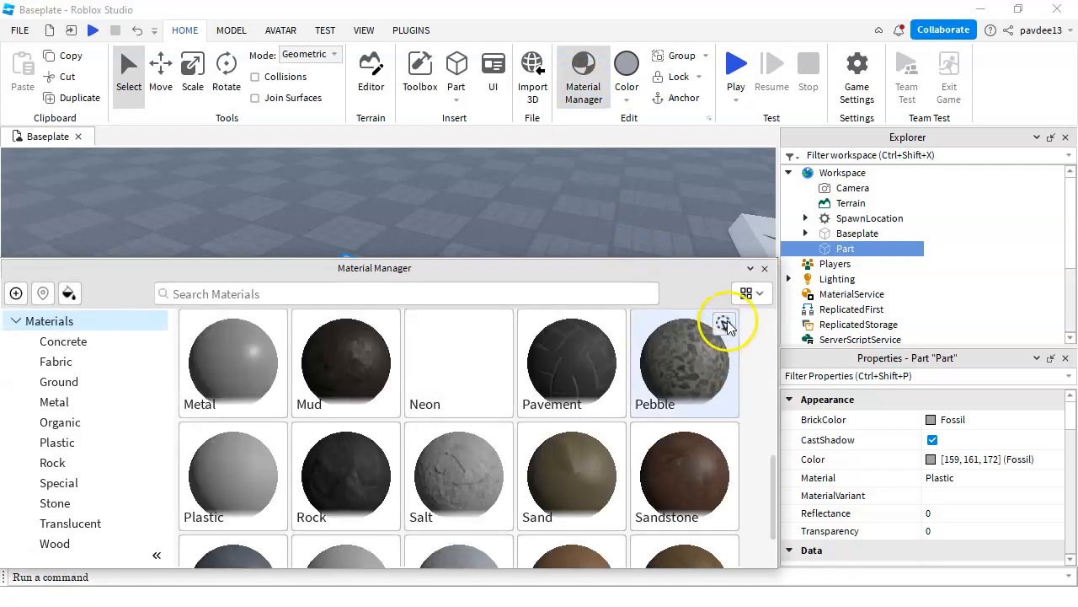
{"action": "left_click", "coordinate": [764, 268]}
Step: Scale the pebble part into a long, wide, flat slab on the baseplate and deselect it
{"action": "right_click_drag", "start_coordinate": [318, 264], "coordinate": [497, 296]}
{"action": "scroll", "coordinate": [424, 251], "scroll_direction": "up", "scroll_amount": 3}
{"action": "scroll", "coordinate": [359, 181], "scroll_direction": "down", "scroll_amount": 3}
{"action": "left_click", "coordinate": [199, 73]}
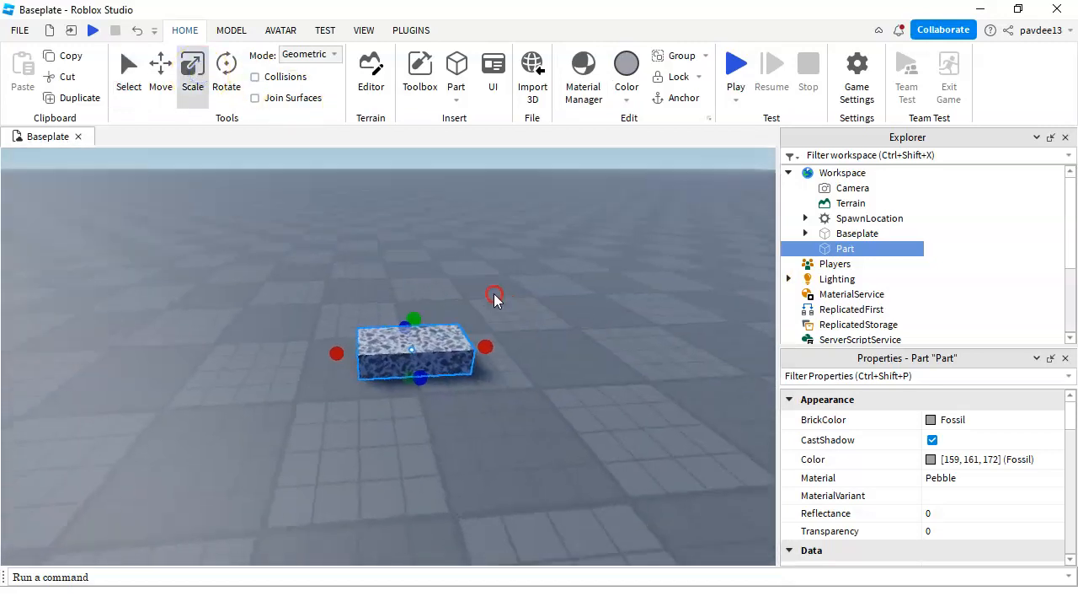
{"action": "scroll", "coordinate": [497, 296], "scroll_direction": "up", "scroll_amount": 2}
{"action": "left_click_drag", "start_coordinate": [444, 297], "coordinate": [453, 313]}
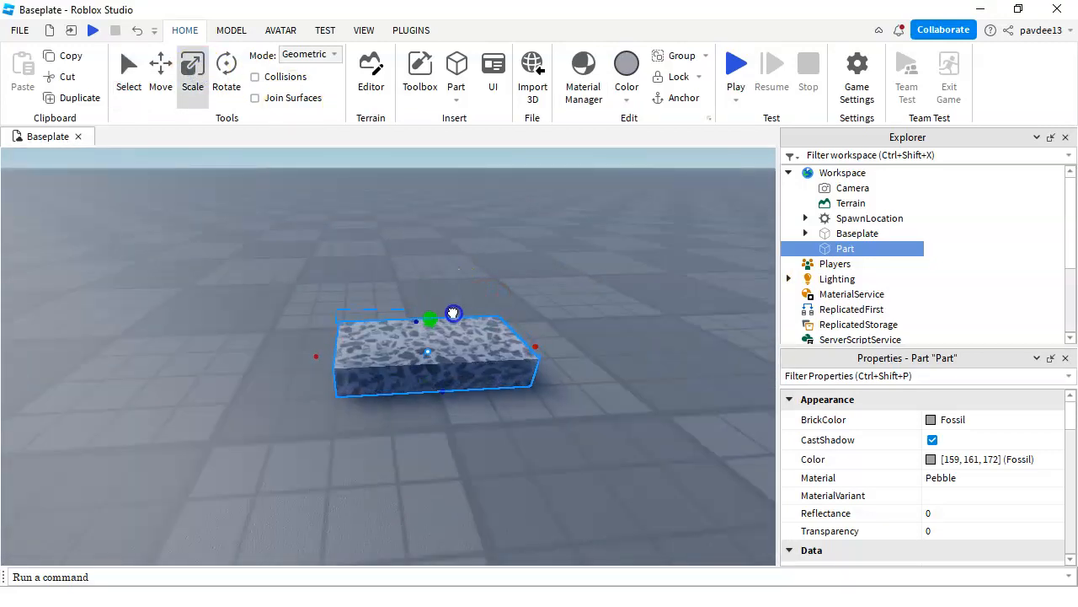
{"action": "left_click_drag", "start_coordinate": [523, 347], "coordinate": [692, 338]}
{"action": "right_click_drag", "start_coordinate": [693, 339], "coordinate": [561, 354]}
{"action": "scroll", "coordinate": [539, 324], "scroll_direction": "down", "scroll_amount": 3}
{"action": "left_click_drag", "start_coordinate": [481, 297], "coordinate": [557, 305]}
{"action": "key", "text": "d"}
{"action": "scroll", "coordinate": [621, 287], "scroll_direction": "up", "scroll_amount": 3}
{"action": "mouse_move", "coordinate": [621, 286]}
{"action": "right_mouse_down"}
{"action": "mouse_move", "coordinate": [638, 278]}
{"action": "mouse_move", "coordinate": [632, 290]}
{"action": "right_mouse_up"}
{"action": "left_click_drag", "start_coordinate": [618, 372], "coordinate": [447, 373]}
{"action": "right_click_drag", "start_coordinate": [447, 372], "coordinate": [482, 373]}
{"action": "scroll", "coordinate": [482, 370], "scroll_direction": "down", "scroll_amount": 3}
{"action": "left_click_drag", "start_coordinate": [333, 400], "coordinate": [135, 305]}
{"action": "left_click", "coordinate": [501, 241]}
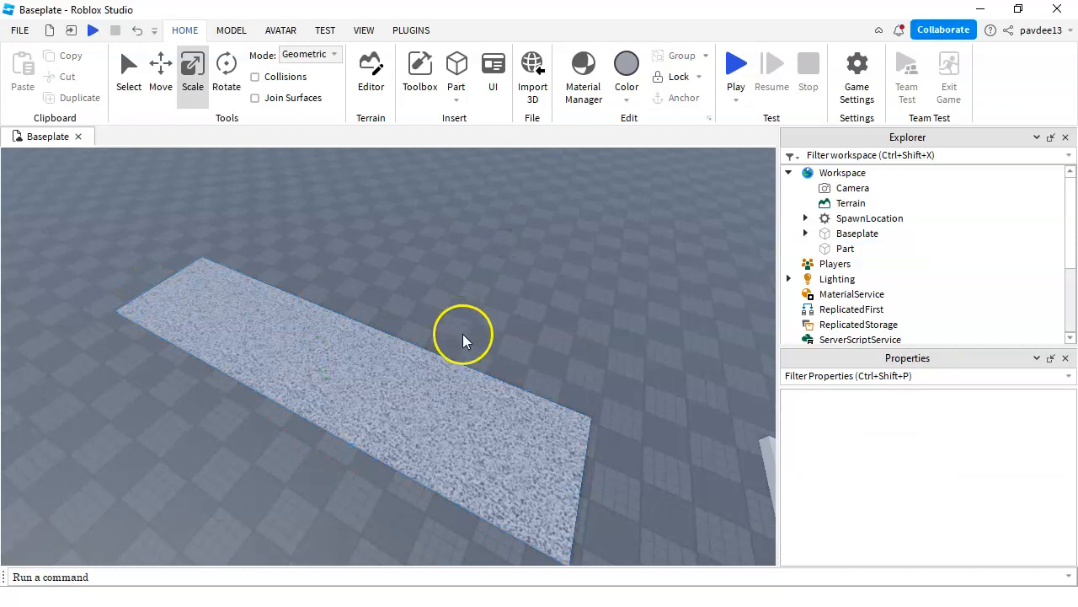
Step: Insert a second block part on top of the pebble slab and give it the Metal material
{"action": "right_click_drag", "start_coordinate": [534, 277], "coordinate": [539, 287]}
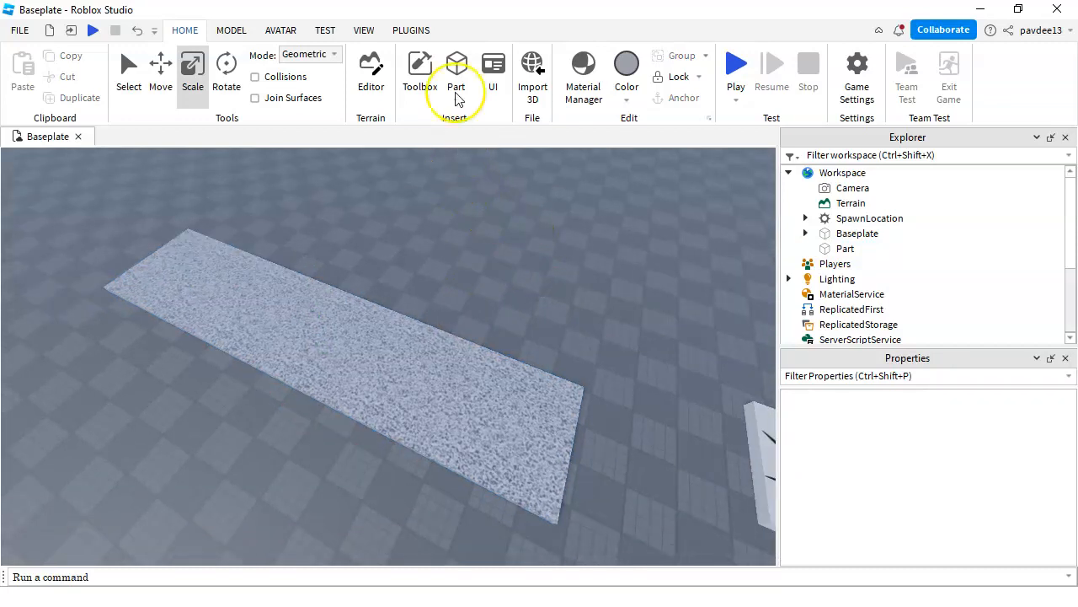
{"action": "left_click", "coordinate": [455, 63]}
{"action": "right_click_drag", "start_coordinate": [469, 267], "coordinate": [469, 267]}
{"action": "left_click", "coordinate": [583, 84]}
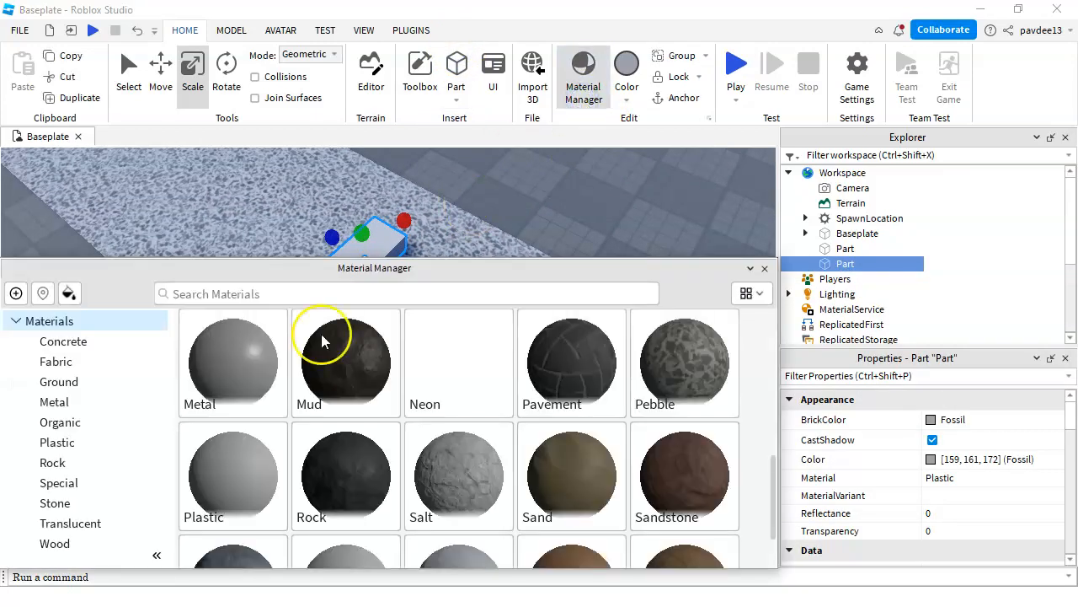
{"action": "left_click", "coordinate": [273, 324]}
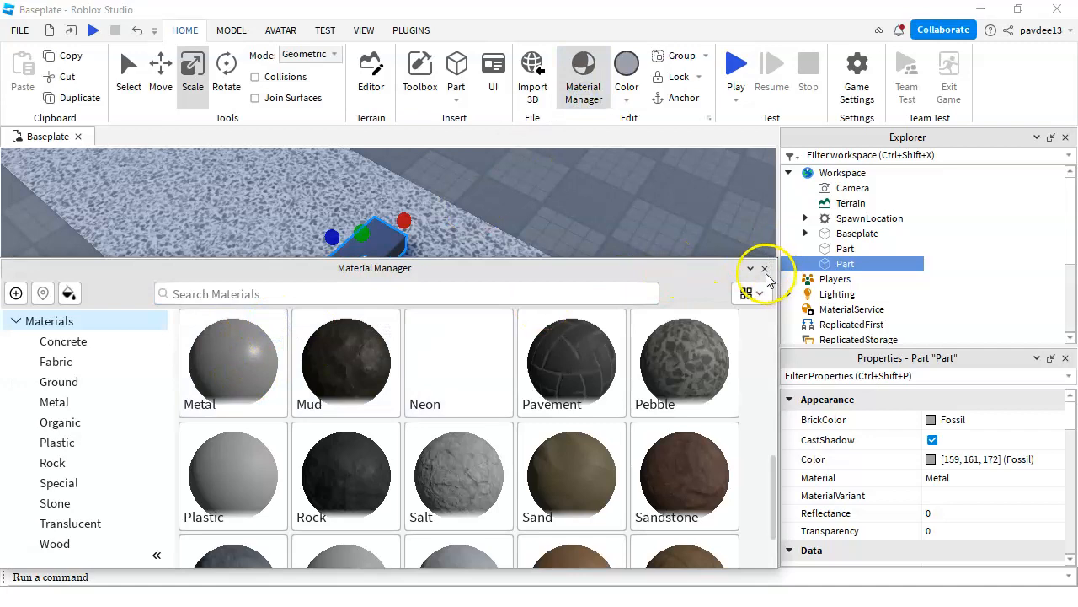
{"action": "left_click", "coordinate": [765, 269]}
Step: Colour the metal part Dark taupe
{"action": "left_click", "coordinate": [628, 97]}
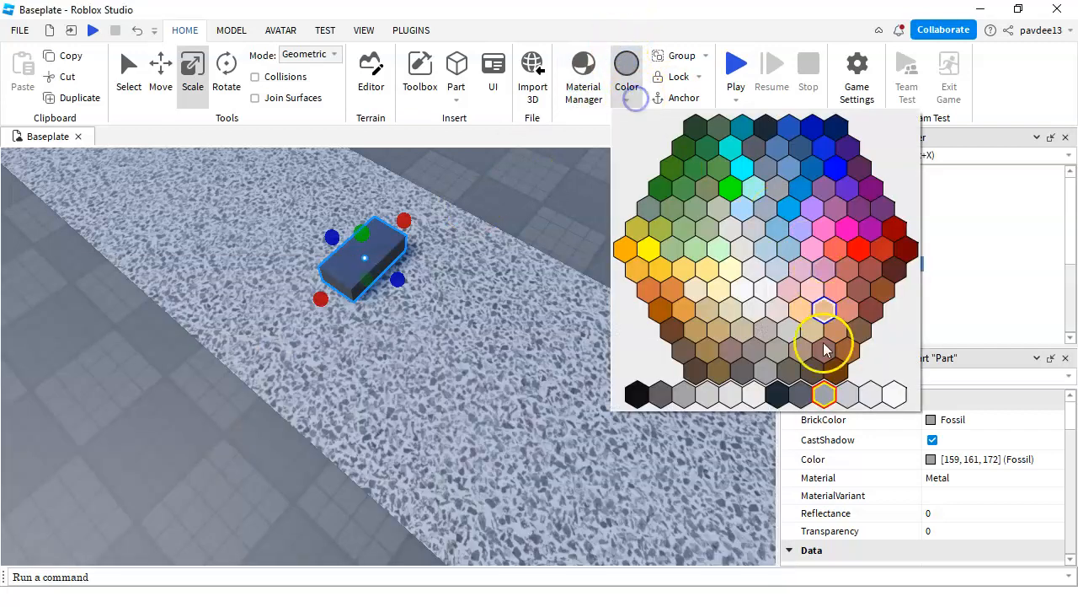
{"action": "left_click", "coordinate": [814, 375]}
{"action": "right_click_drag", "start_coordinate": [631, 279], "coordinate": [556, 234]}
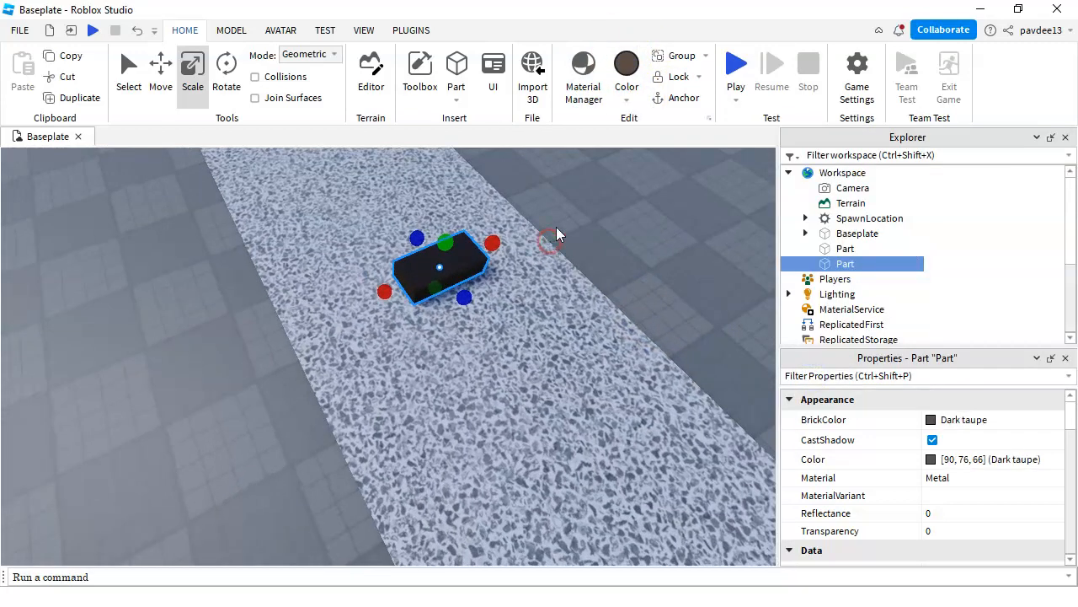
Step: Colour the metal part Flint
{"action": "left_click", "coordinate": [635, 101]}
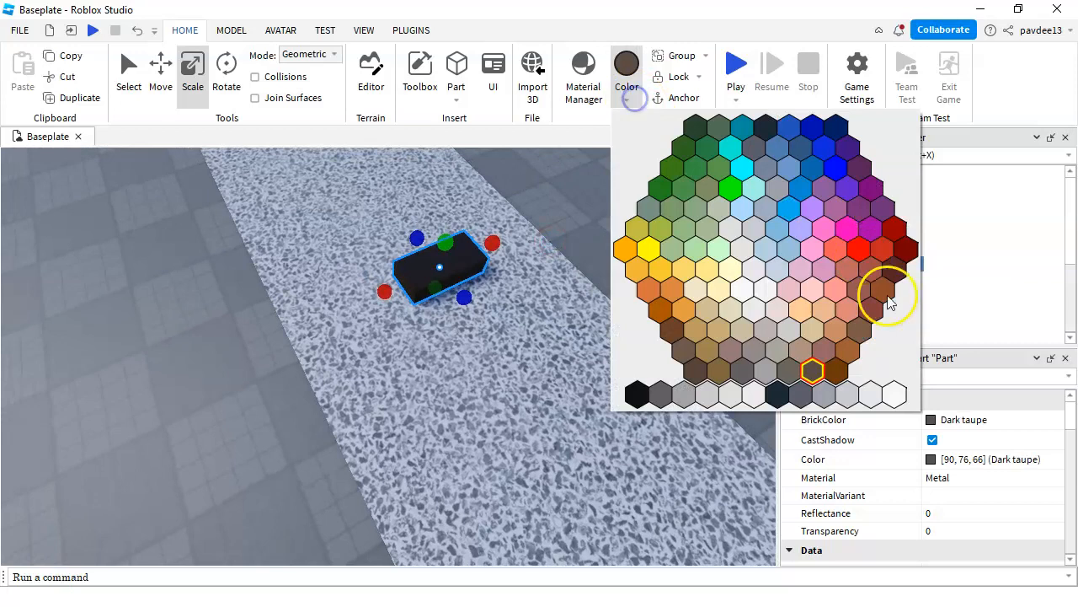
{"action": "left_click", "coordinate": [793, 366]}
{"action": "right_click_drag", "start_coordinate": [522, 269], "coordinate": [525, 260]}
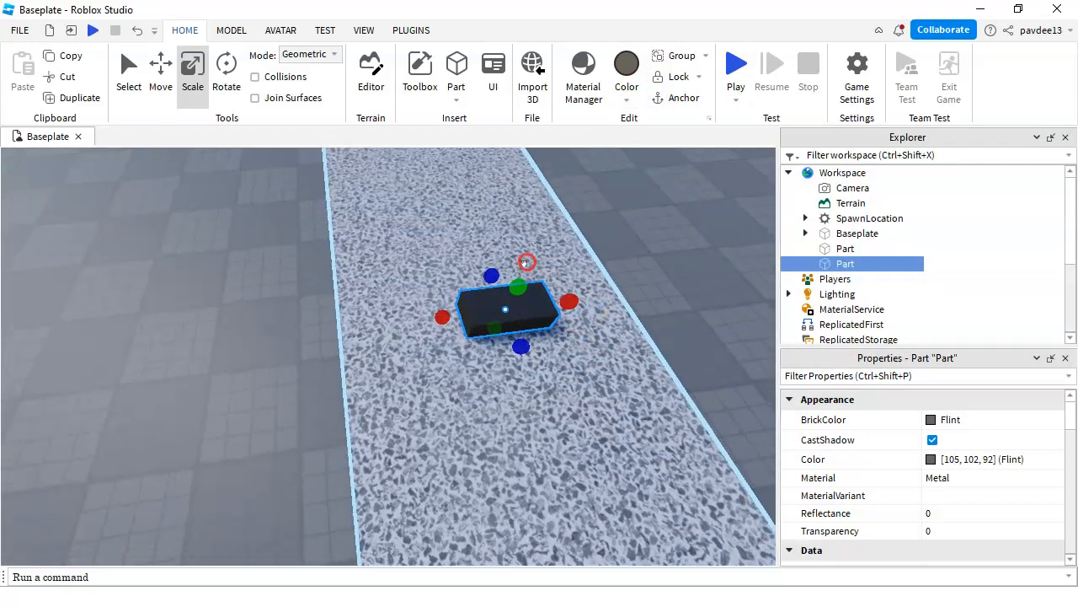
Step: Move the metal part near the slab's long edge and scale down its width and height
{"action": "left_click_drag", "start_coordinate": [513, 312], "coordinate": [401, 346]}
{"action": "left_click_drag", "start_coordinate": [467, 322], "coordinate": [394, 341]}
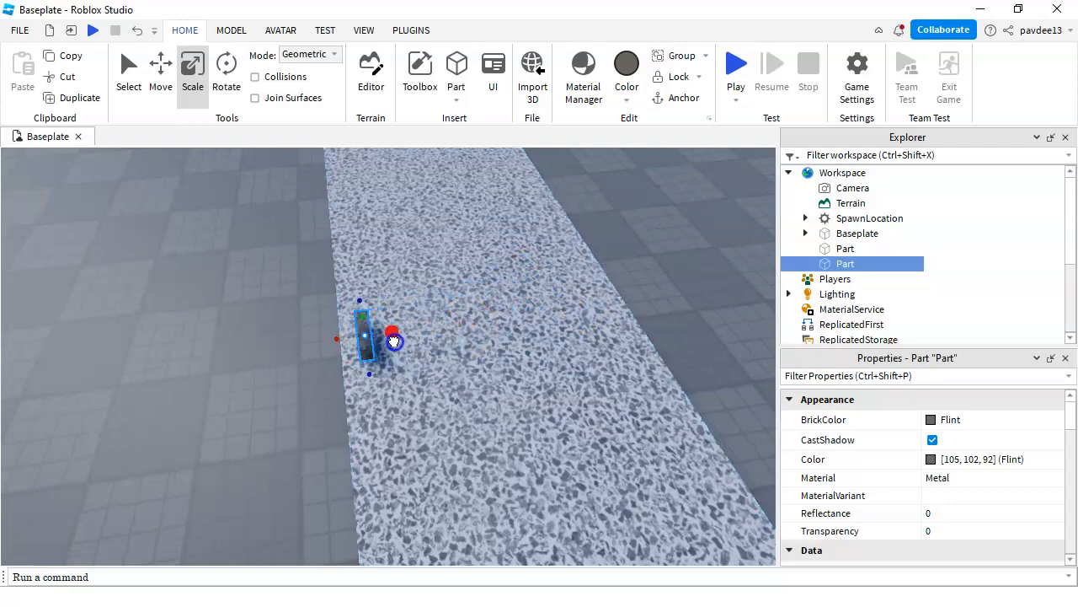
{"action": "right_click_drag", "start_coordinate": [393, 349], "coordinate": [386, 361]}
{"action": "scroll", "coordinate": [386, 361], "scroll_direction": "up", "scroll_amount": 1}
{"action": "left_click_drag", "start_coordinate": [346, 250], "coordinate": [346, 262]}
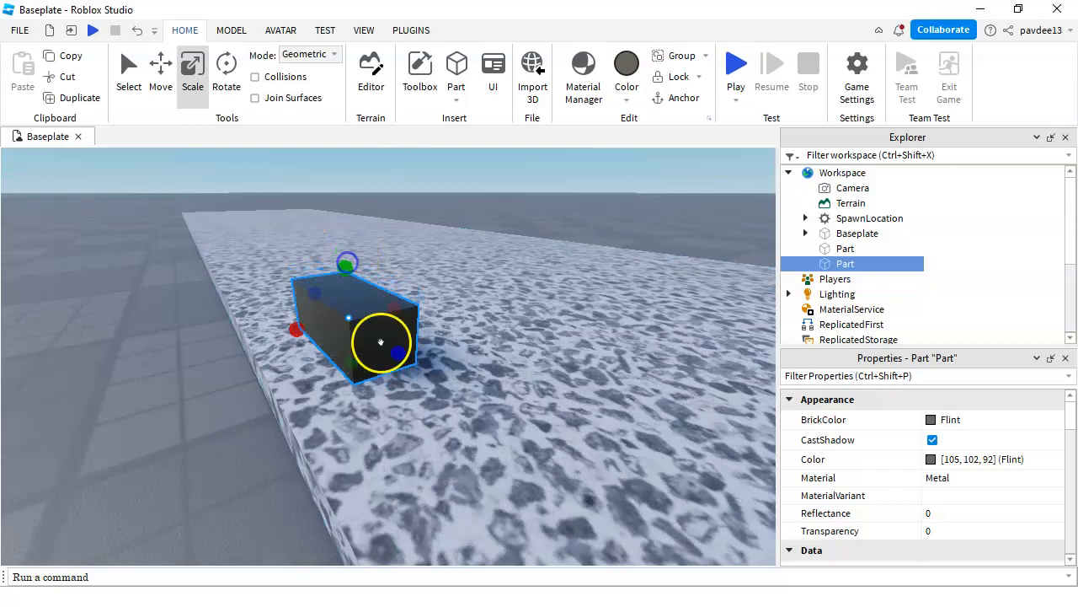
{"action": "right_click_drag", "start_coordinate": [380, 342], "coordinate": [387, 344]}
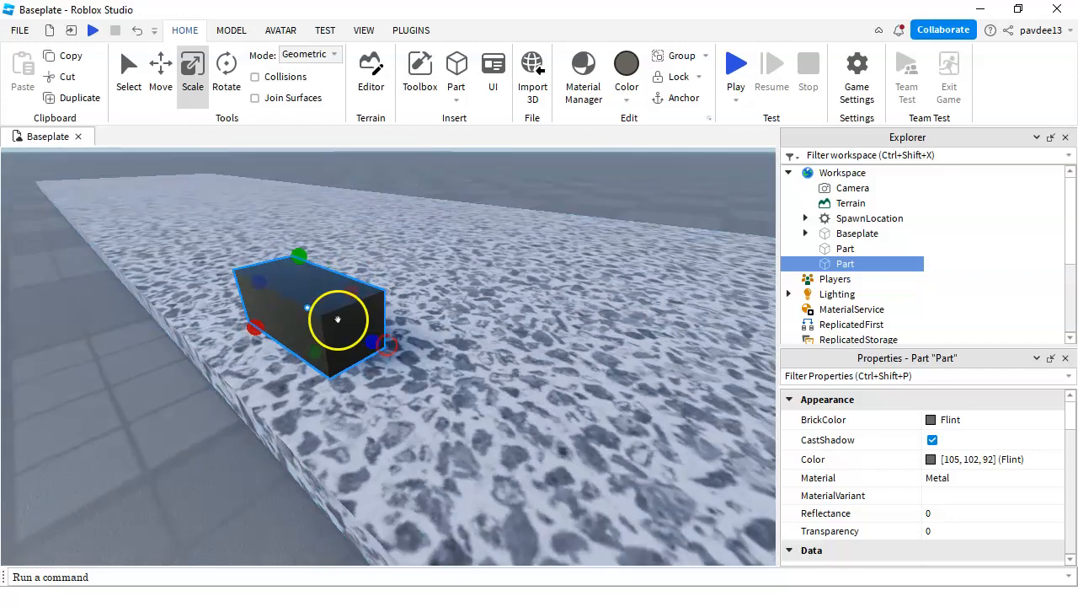
Step: Move the metal part along the slab's long edge to the corner at its end
{"action": "scroll", "coordinate": [361, 329], "scroll_direction": "down", "scroll_amount": 3}
{"action": "left_click_drag", "start_coordinate": [338, 319], "coordinate": [421, 363]}
{"action": "right_click_drag", "start_coordinate": [361, 329], "coordinate": [421, 363]}
{"action": "left_click_drag", "start_coordinate": [421, 363], "coordinate": [419, 359]}
{"action": "right_click_drag", "start_coordinate": [421, 363], "coordinate": [419, 359]}
{"action": "left_click_drag", "start_coordinate": [418, 359], "coordinate": [373, 368]}
{"action": "scroll", "coordinate": [349, 347], "scroll_direction": "up", "scroll_amount": 3}
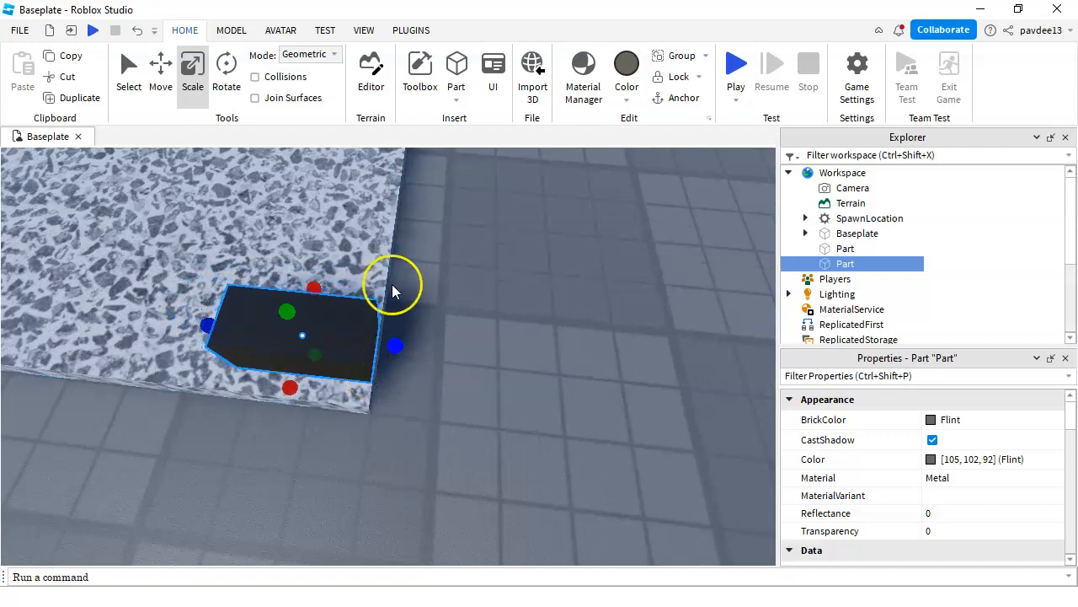
{"action": "scroll", "coordinate": [393, 284], "scroll_direction": "down", "scroll_amount": 2}
Step: Enable move snapping at 1 stud and stretch the metal part along the slab's full length to form a rail
{"action": "left_click", "coordinate": [231, 31]}
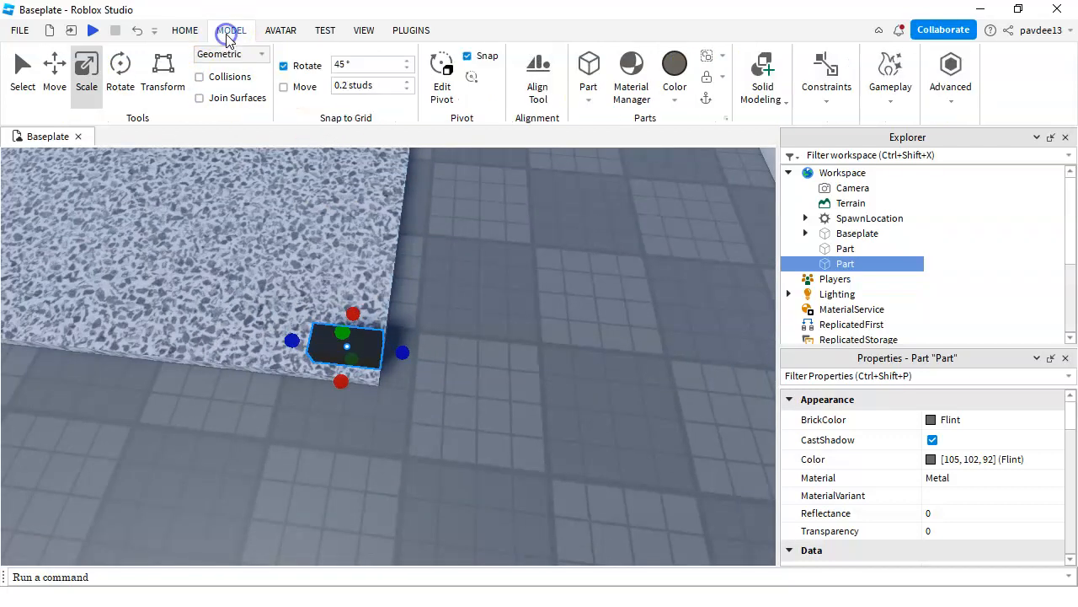
{"action": "left_click", "coordinate": [377, 87]}
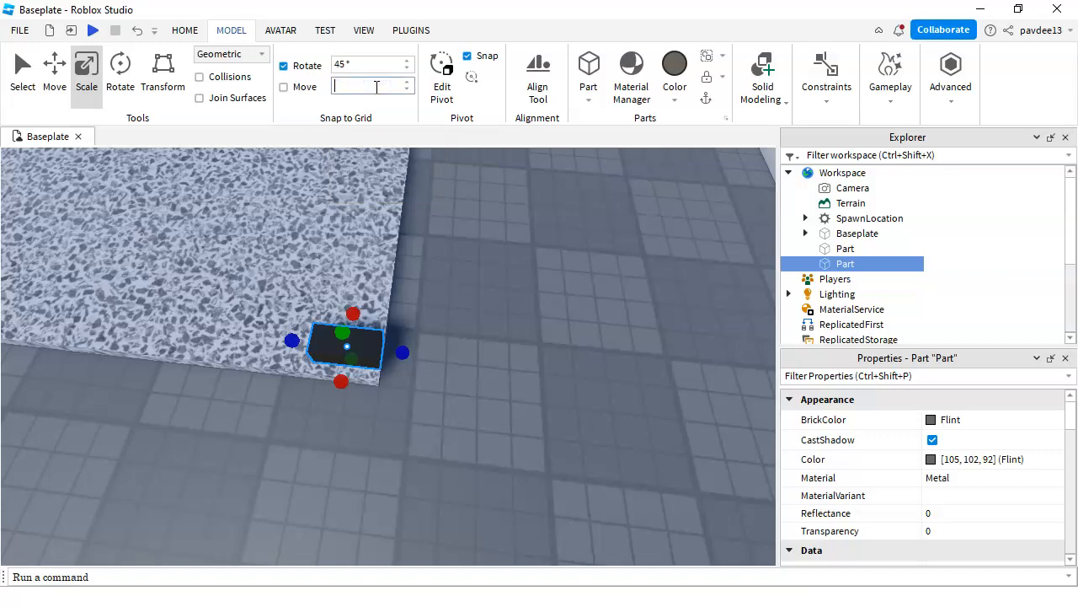
{"action": "right_click_drag", "start_coordinate": [439, 277], "coordinate": [440, 270]}
{"action": "key", "text": "a"}
{"action": "left_click_drag", "start_coordinate": [491, 380], "coordinate": [329, 333]}
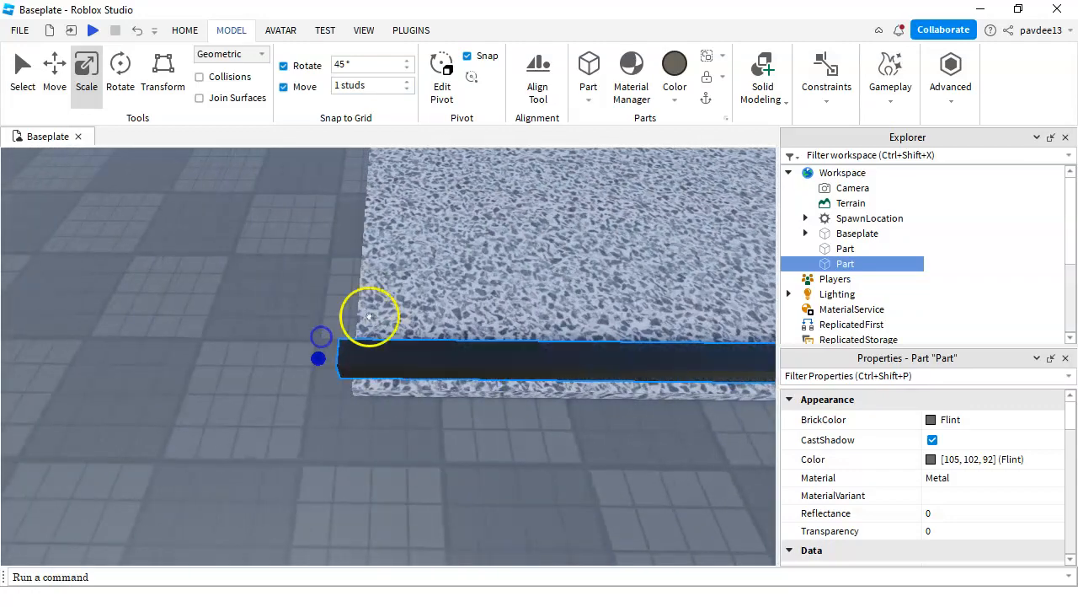
Step: Extend the slab's short end to the end of the rail with move snapping temporarily off
{"action": "left_click", "coordinate": [368, 316]}
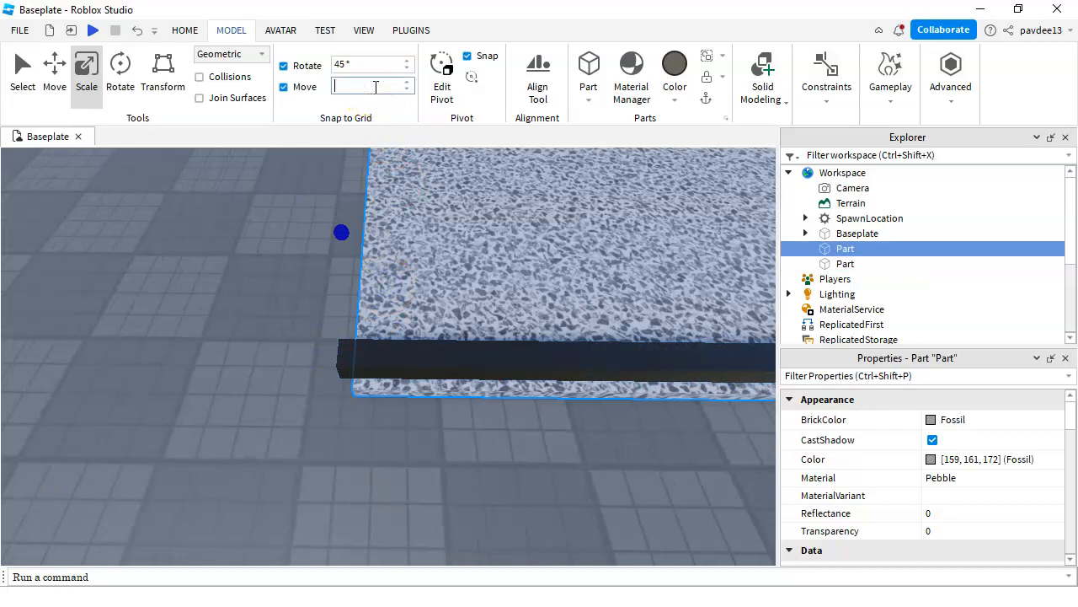
{"action": "left_click_drag", "start_coordinate": [341, 231], "coordinate": [324, 233]}
{"action": "left_click", "coordinate": [282, 216]}
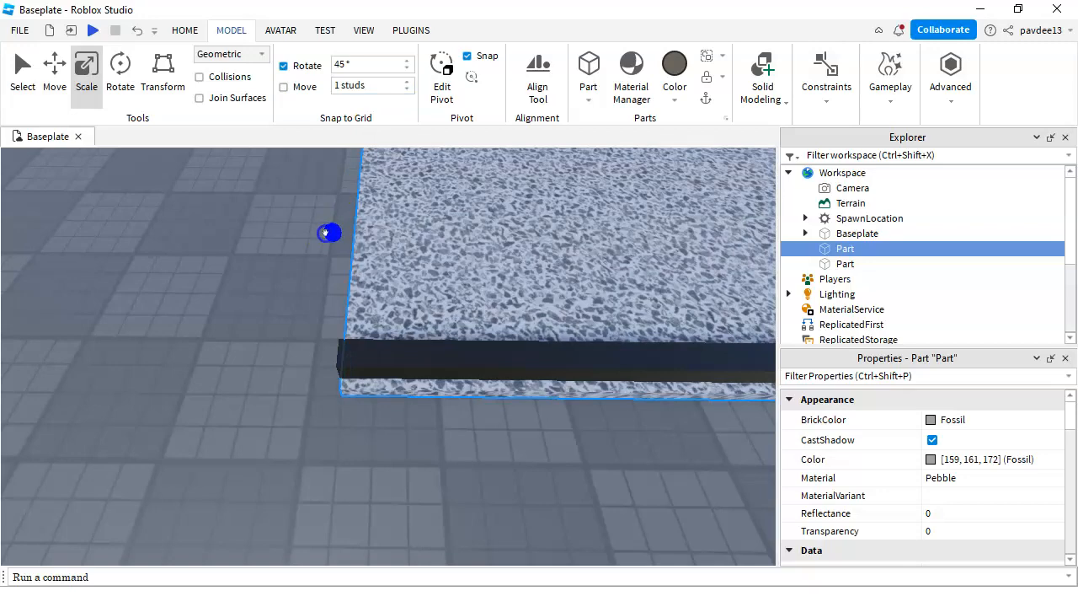
{"action": "left_click", "coordinate": [287, 96]}
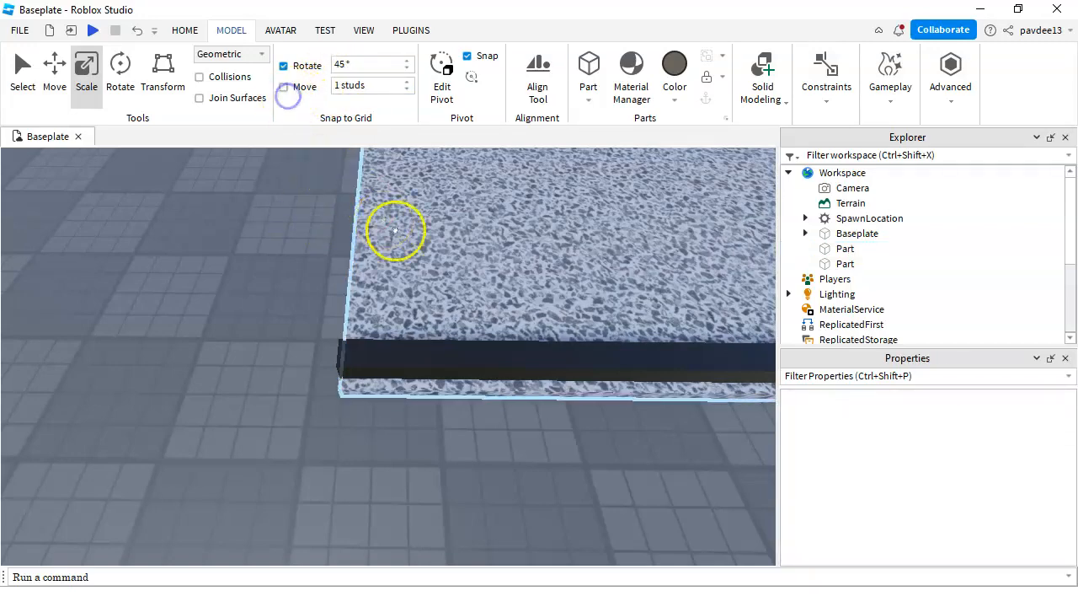
Step: Duplicate the metal rail and move the copy across the slab near its opposite long edge
{"action": "right_click_drag", "start_coordinate": [334, 222], "coordinate": [484, 295]}
{"action": "left_click", "coordinate": [510, 335]}
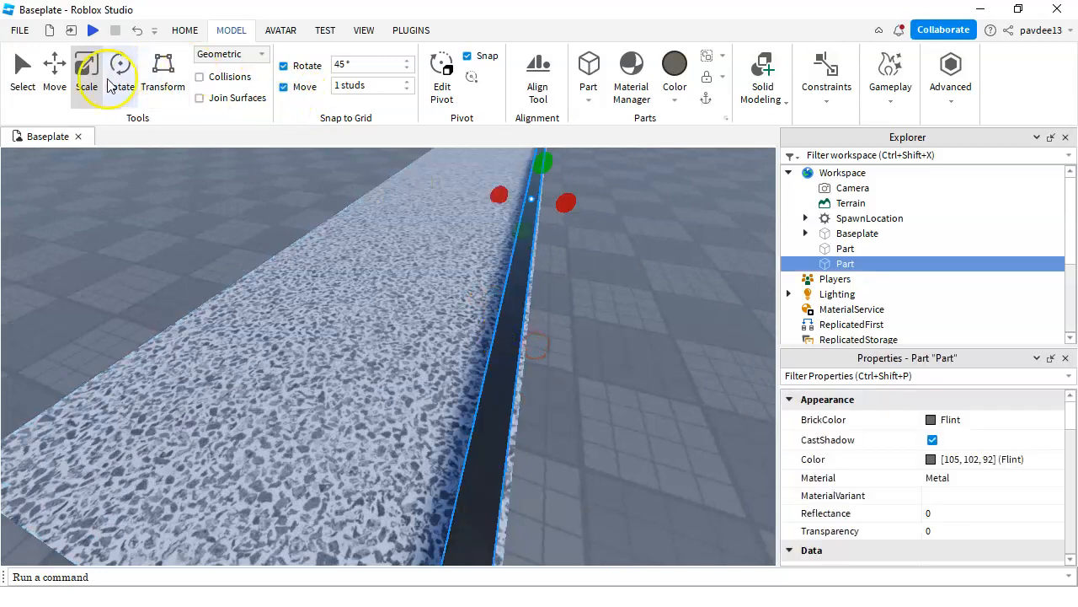
{"action": "left_click", "coordinate": [53, 85]}
{"action": "right_click_drag", "start_coordinate": [168, 210], "coordinate": [177, 214]}
{"action": "left_click_drag", "start_coordinate": [542, 226], "coordinate": [433, 297]}
{"action": "right_click", "coordinate": [434, 187]}
{"action": "left_click", "coordinate": [455, 211]}
{"action": "key", "text": "a"}
{"action": "left_click_drag", "start_coordinate": [525, 227], "coordinate": [510, 231]}
{"action": "left_click", "coordinate": [245, 268]}
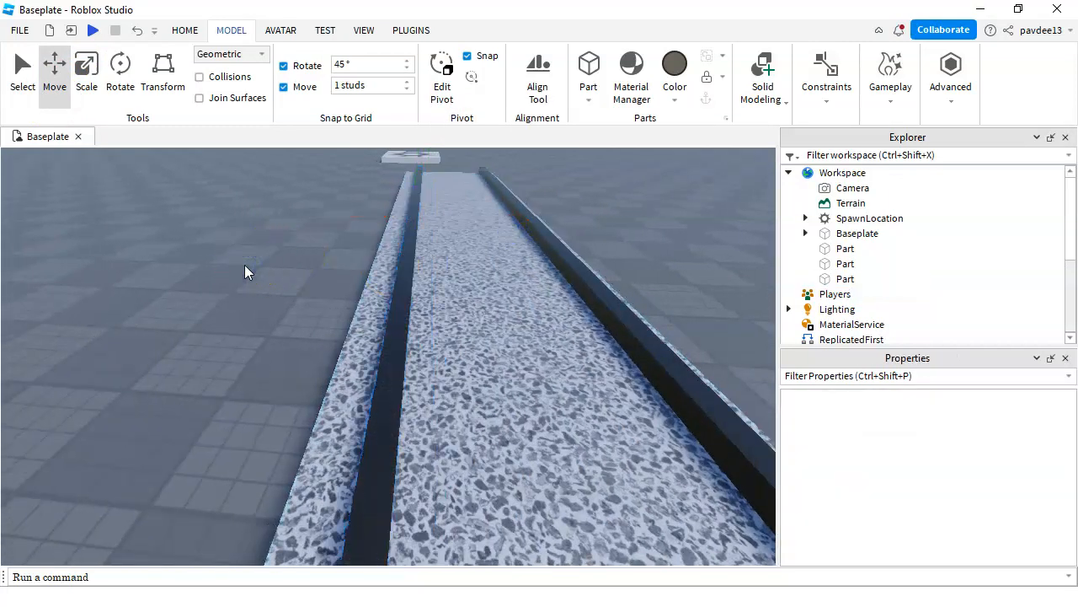
Step: Insert a new block part between the two rails at the end of the slab
{"action": "right_click_drag", "start_coordinate": [245, 265], "coordinate": [444, 234]}
{"action": "scroll", "coordinate": [378, 334], "scroll_direction": "down", "scroll_amount": 3}
{"action": "scroll", "coordinate": [440, 234], "scroll_direction": "up", "scroll_amount": 3}
{"action": "key", "text": "s"}
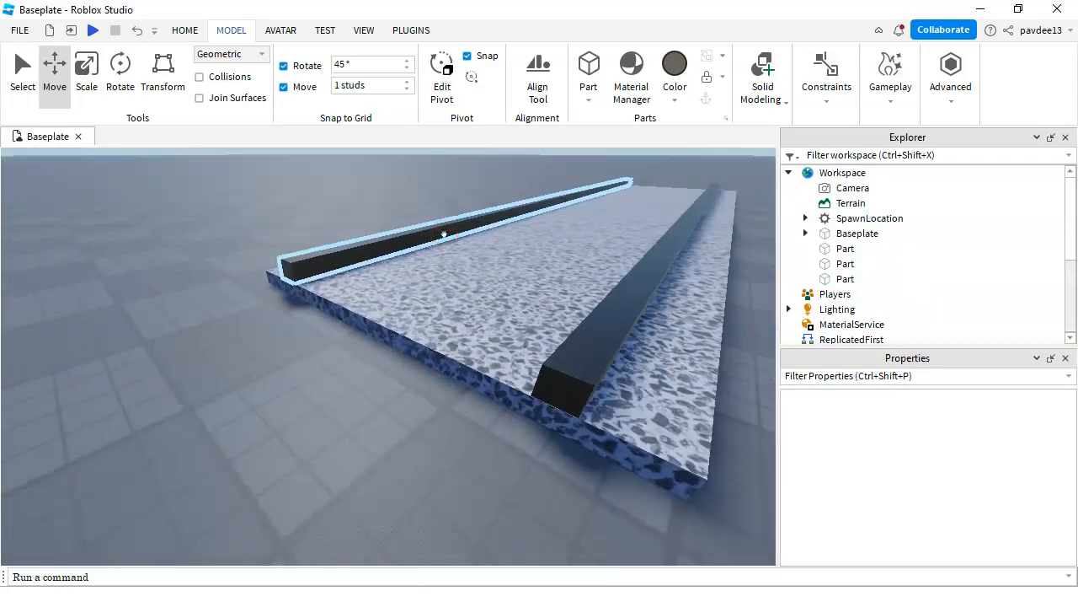
{"action": "left_click", "coordinate": [586, 65]}
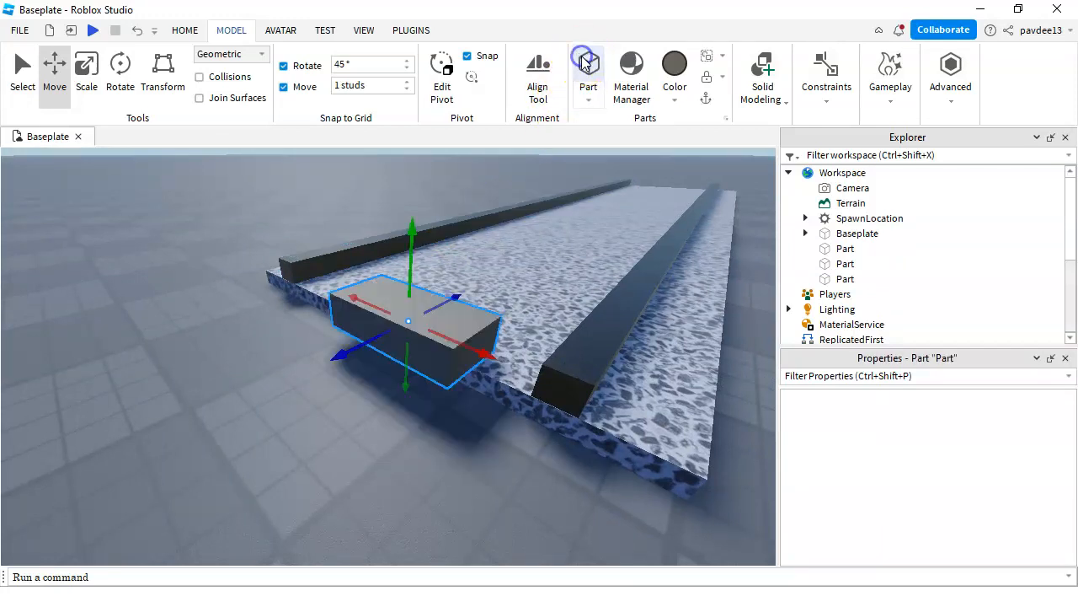
Step: Move the new block onto the slab's corner and flatten it into a thin plank with move snapping temporarily off
{"action": "right_click_drag", "start_coordinate": [455, 257], "coordinate": [459, 316]}
{"action": "left_click_drag", "start_coordinate": [434, 365], "coordinate": [469, 312]}
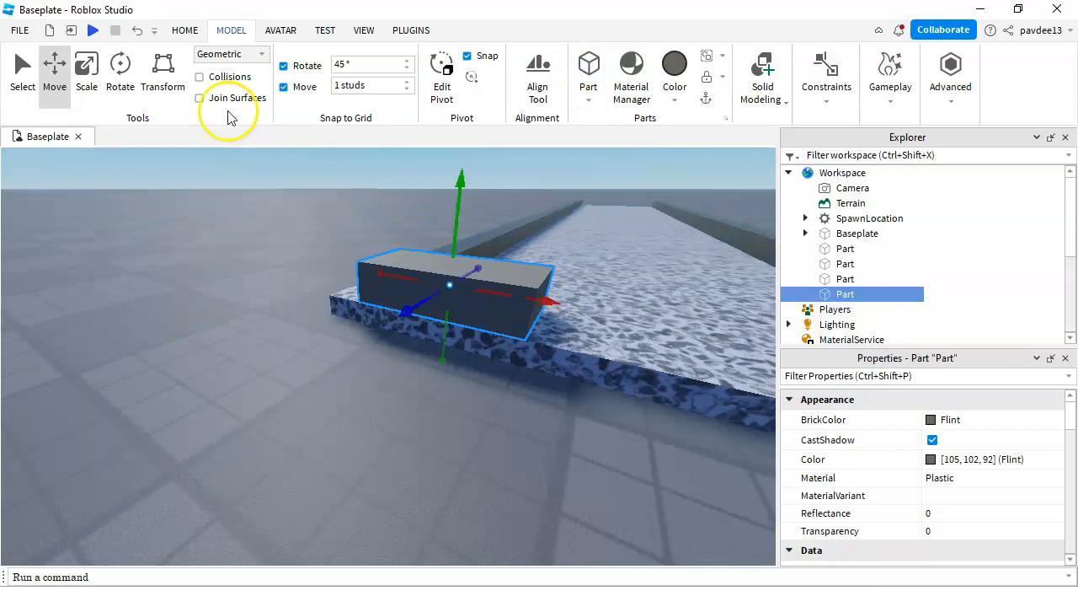
{"action": "left_click", "coordinate": [87, 65]}
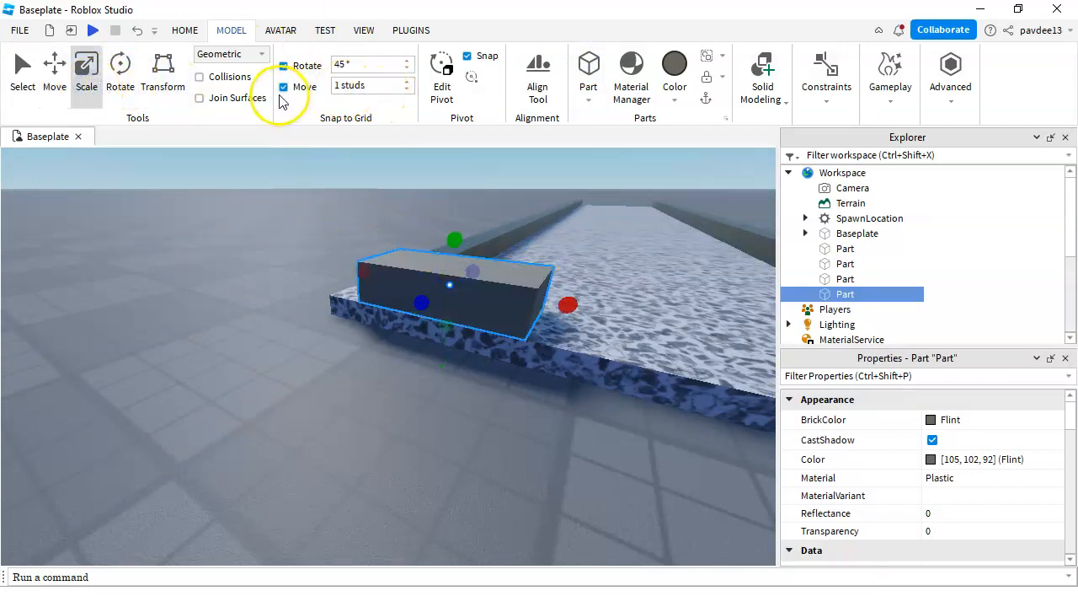
{"action": "left_click_drag", "start_coordinate": [454, 240], "coordinate": [458, 266]}
{"action": "right_click_drag", "start_coordinate": [461, 267], "coordinate": [433, 294]}
{"action": "key", "text": "a"}
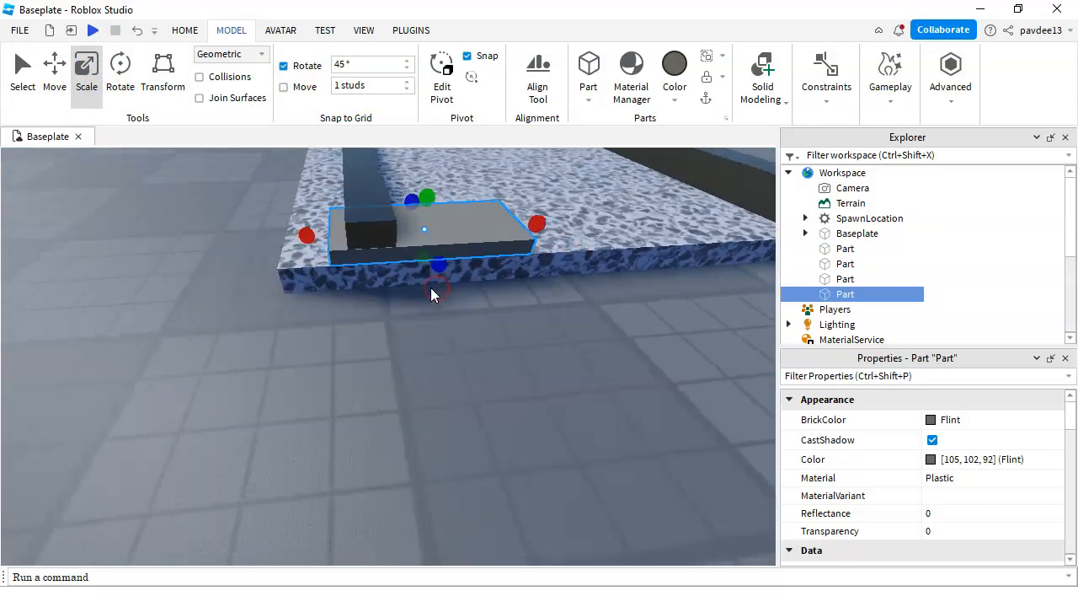
{"action": "mouse_move", "coordinate": [417, 256]}
{"action": "left_mouse_down"}
{"action": "mouse_move", "coordinate": [412, 238]}
{"action": "mouse_move", "coordinate": [401, 244]}
{"action": "left_mouse_up"}
{"action": "right_click_drag", "start_coordinate": [421, 291], "coordinate": [470, 258]}
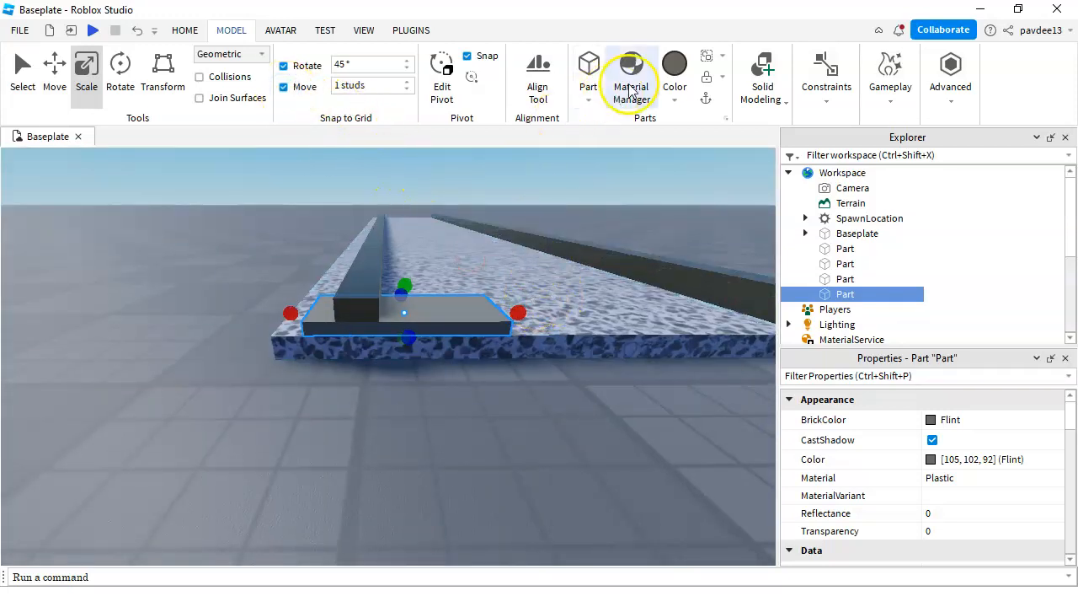
Step: Color the flat block Bronze and give it the Wood material
{"action": "left_click", "coordinate": [675, 94]}
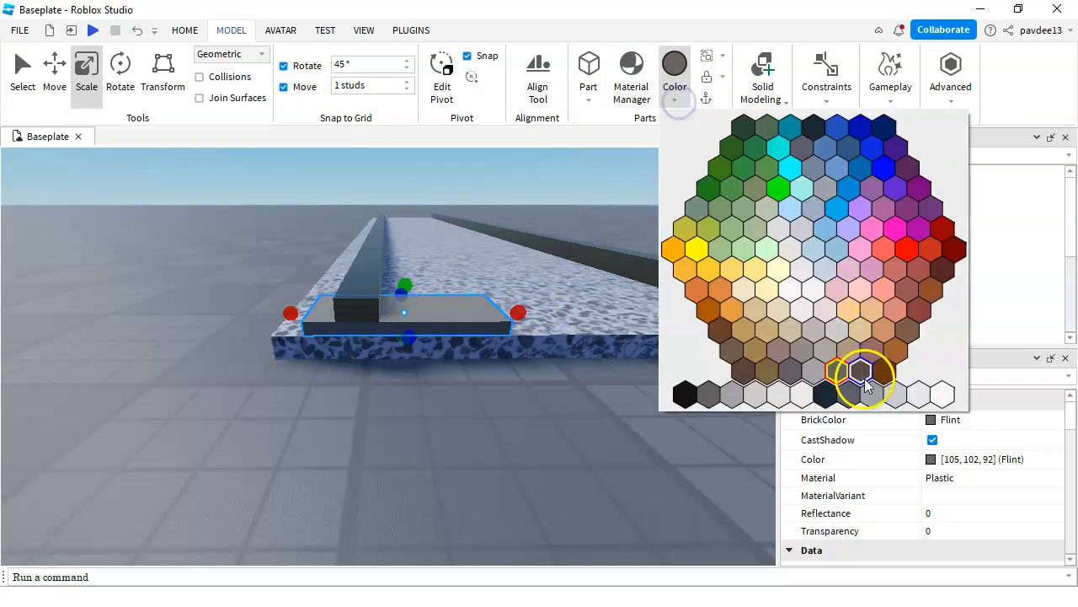
{"action": "left_click", "coordinate": [769, 373]}
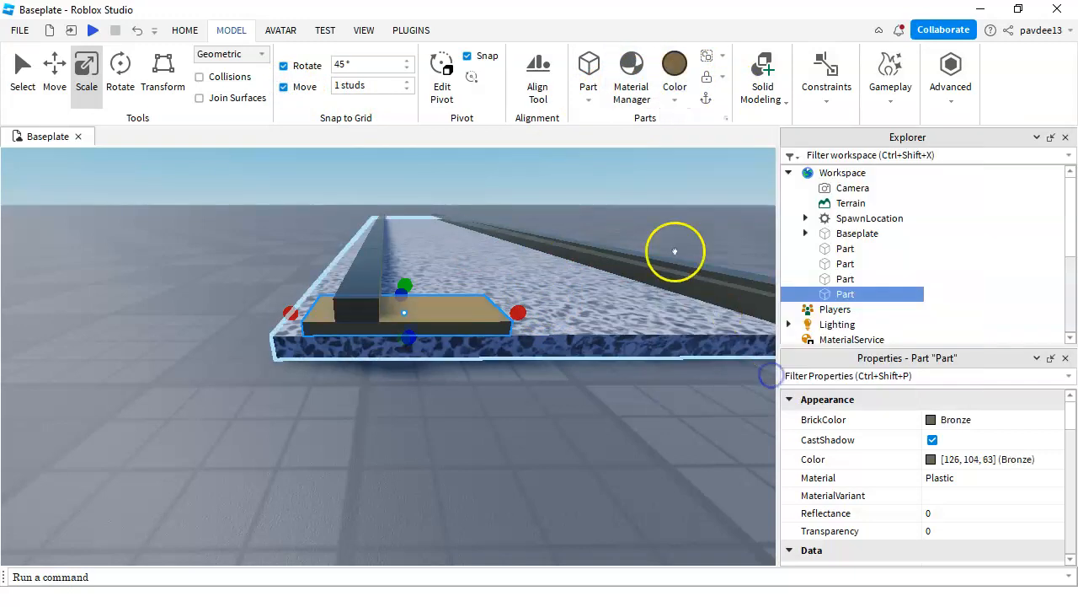
{"action": "left_click", "coordinate": [631, 80]}
{"action": "scroll", "coordinate": [614, 438], "scroll_direction": "down", "scroll_amount": 2}
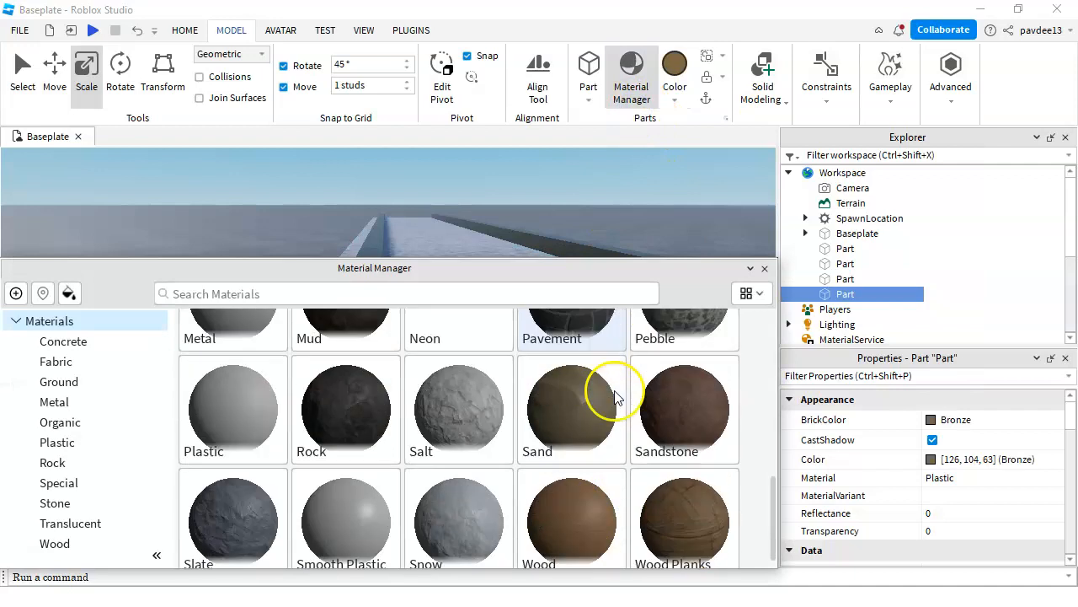
{"action": "scroll", "coordinate": [670, 556], "scroll_direction": "up", "scroll_amount": 2}
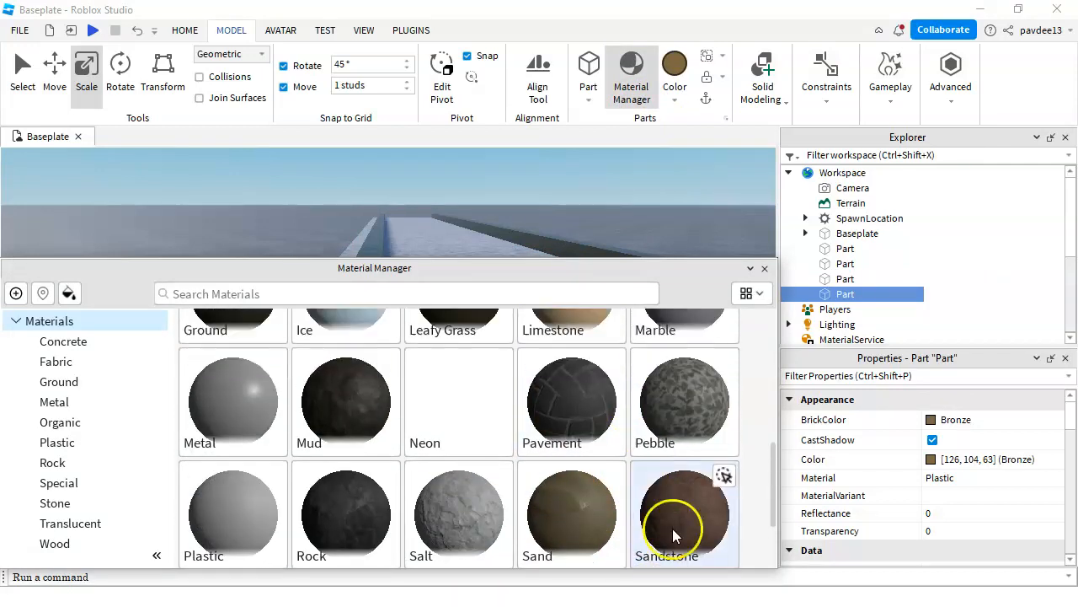
{"action": "left_click_drag", "start_coordinate": [775, 488], "coordinate": [772, 497]}
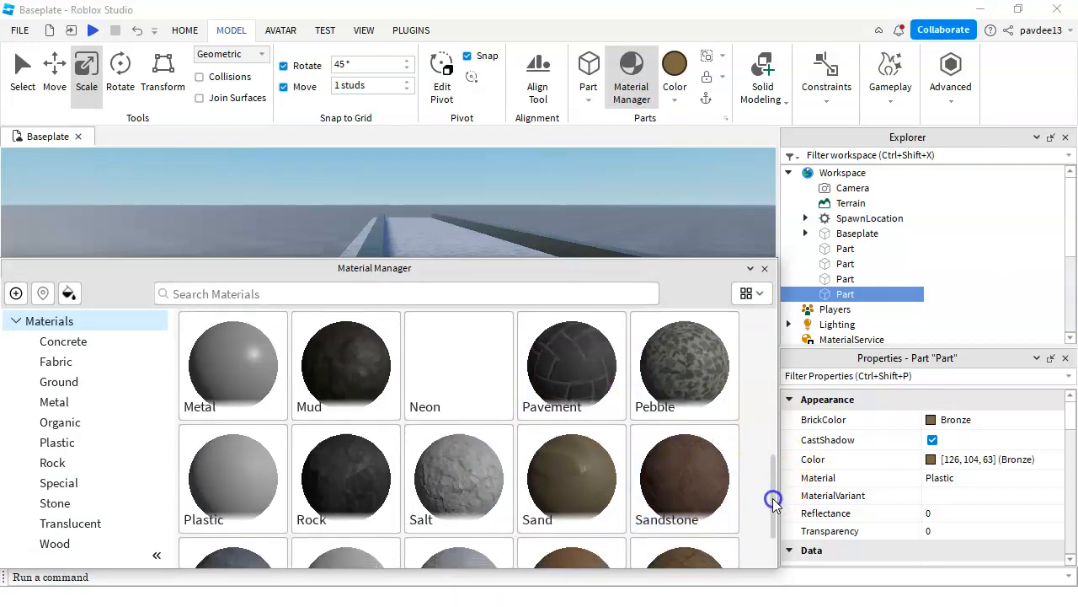
{"action": "left_click", "coordinate": [613, 556]}
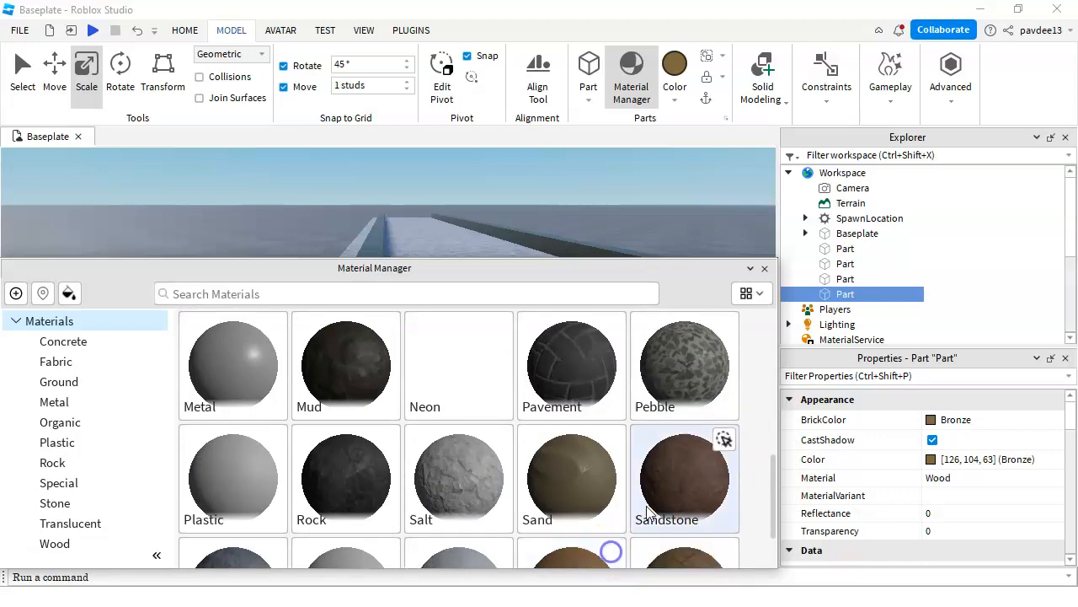
{"action": "left_click", "coordinate": [764, 267]}
Step: Narrow the wooden block and stretch it across the track beneath both rails to form a sleeper
{"action": "right_click_drag", "start_coordinate": [562, 267], "coordinate": [583, 272]}
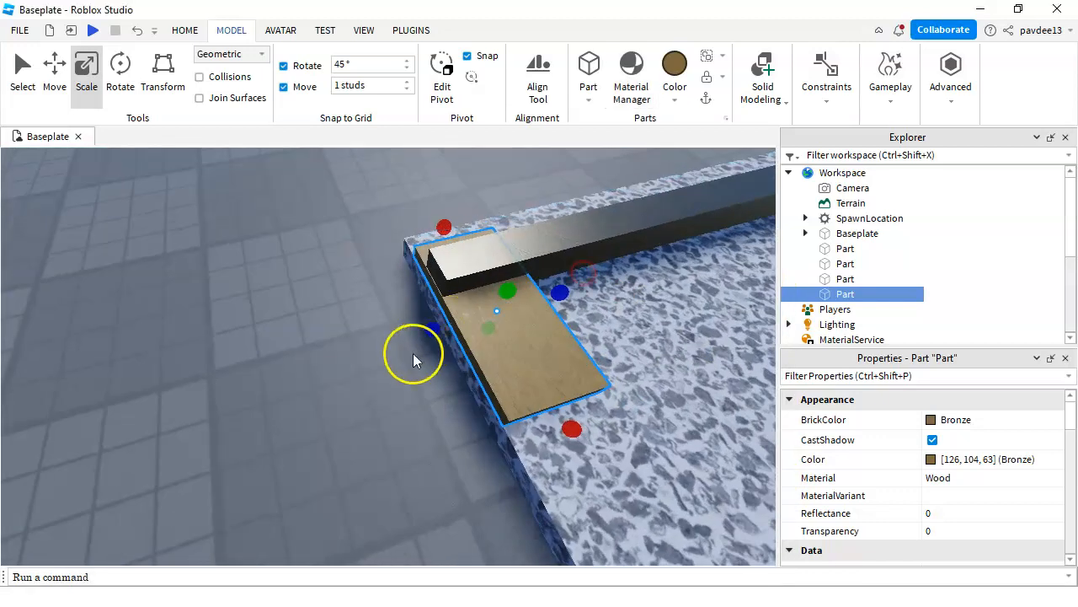
{"action": "left_click_drag", "start_coordinate": [434, 328], "coordinate": [494, 333]}
{"action": "right_click_drag", "start_coordinate": [494, 333], "coordinate": [539, 357]}
{"action": "key", "text": "d"}
{"action": "left_click_drag", "start_coordinate": [417, 313], "coordinate": [479, 316]}
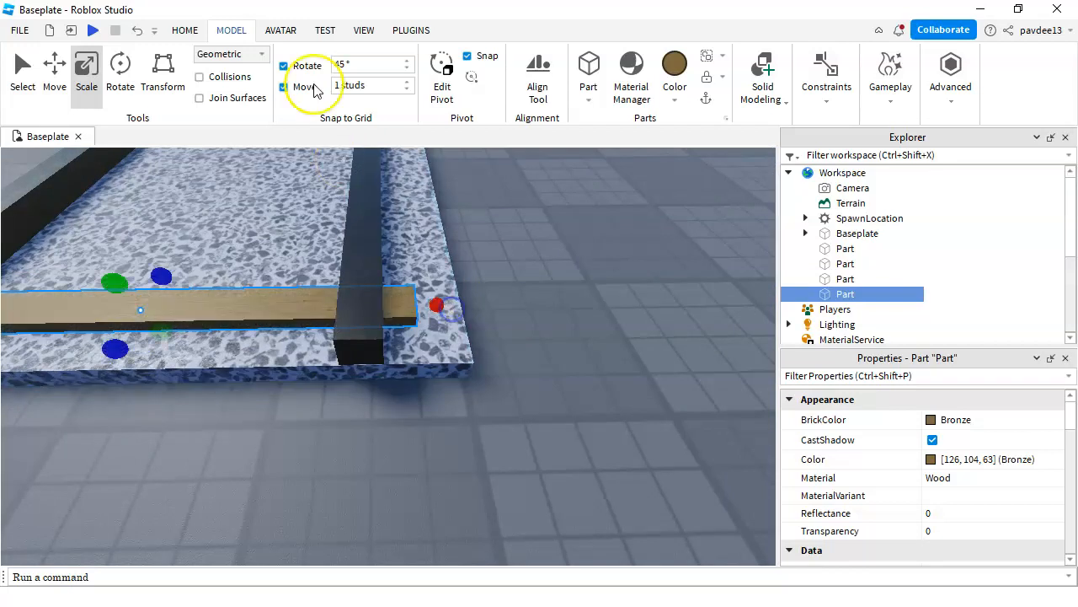
{"action": "right_click_drag", "start_coordinate": [637, 296], "coordinate": [645, 296]}
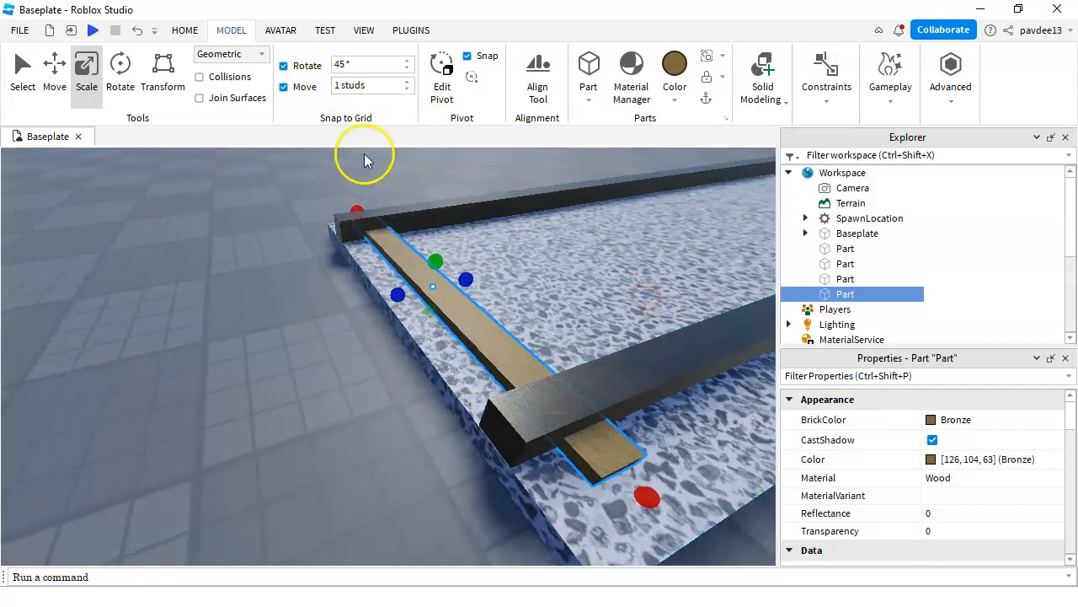
Step: Set move snapping to 5 studs, duplicate the wooden sleeper and move the copy one increment along the track
{"action": "left_click", "coordinate": [379, 88]}
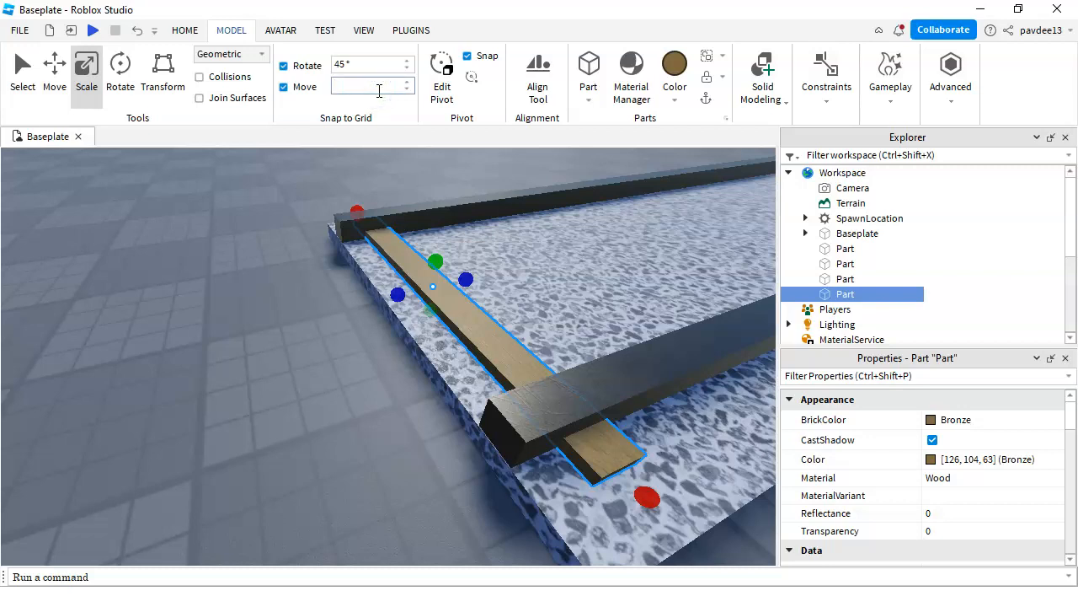
{"action": "left_click", "coordinate": [454, 297]}
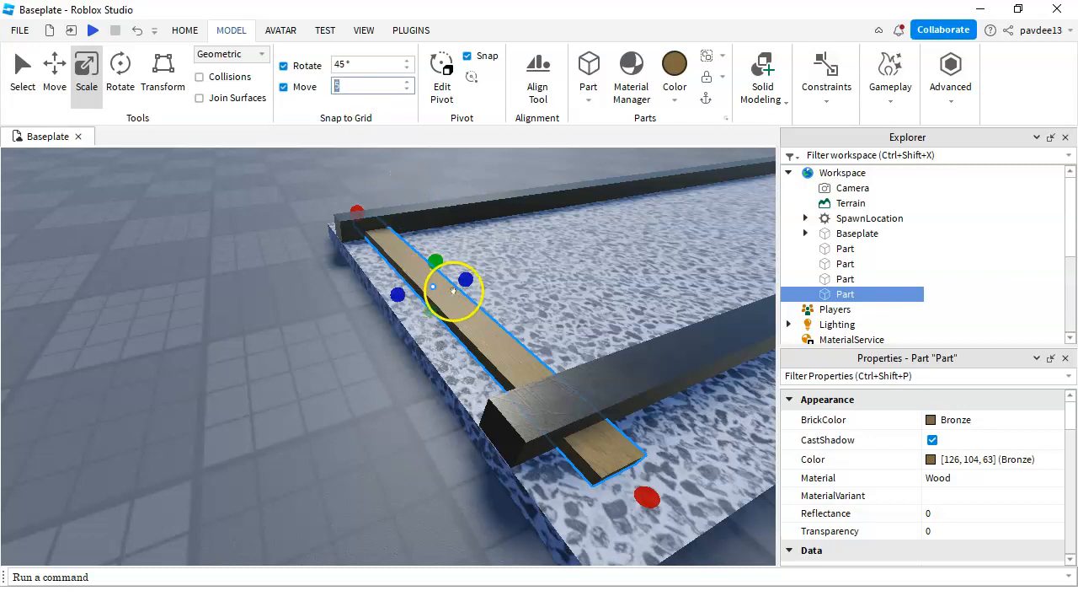
{"action": "right_click", "coordinate": [454, 291]}
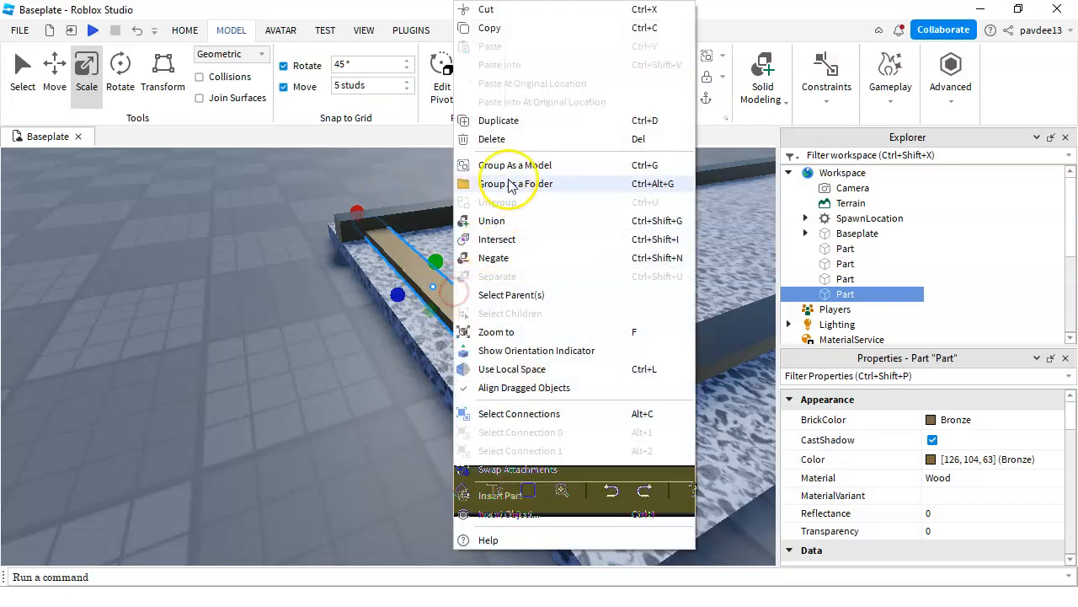
{"action": "left_click", "coordinate": [520, 122]}
{"action": "left_click", "coordinate": [54, 73]}
{"action": "scroll", "coordinate": [515, 269], "scroll_direction": "up", "scroll_amount": 3}
{"action": "right_click_drag", "start_coordinate": [515, 268], "coordinate": [537, 282]}
{"action": "left_click_drag", "start_coordinate": [374, 257], "coordinate": [477, 248]}
{"action": "right_click_drag", "start_coordinate": [496, 262], "coordinate": [501, 266]}
{"action": "scroll", "coordinate": [501, 267], "scroll_direction": "down", "scroll_amount": 4}
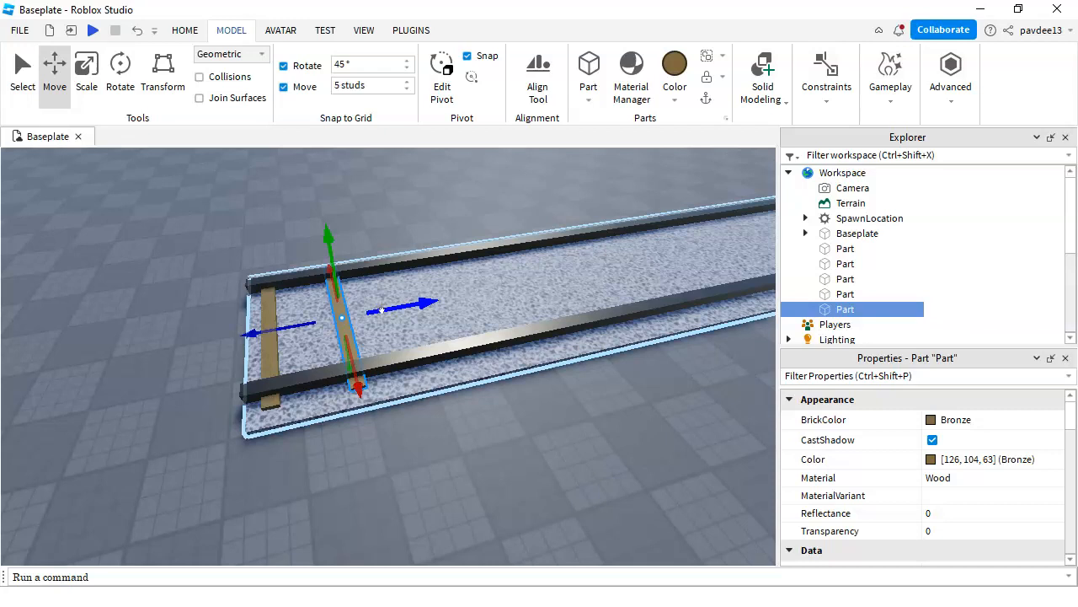
Step: Duplicate the second sleeper twice in succession, moving each copy 5 studs farther along the rails
{"action": "right_click", "coordinate": [339, 319]}
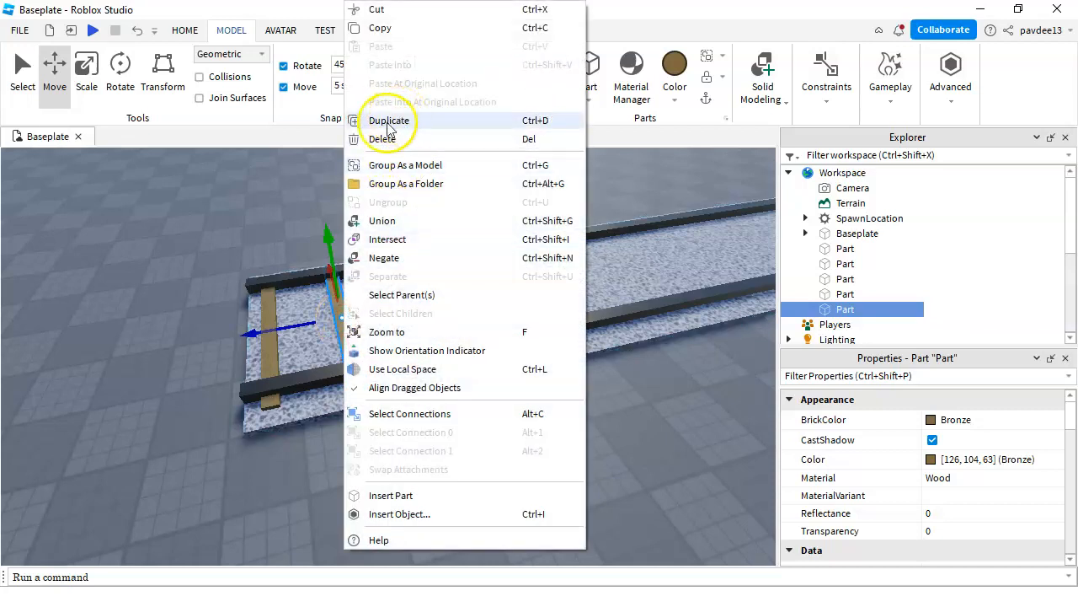
{"action": "left_click", "coordinate": [239, 213]}
{"action": "left_click", "coordinate": [336, 305]}
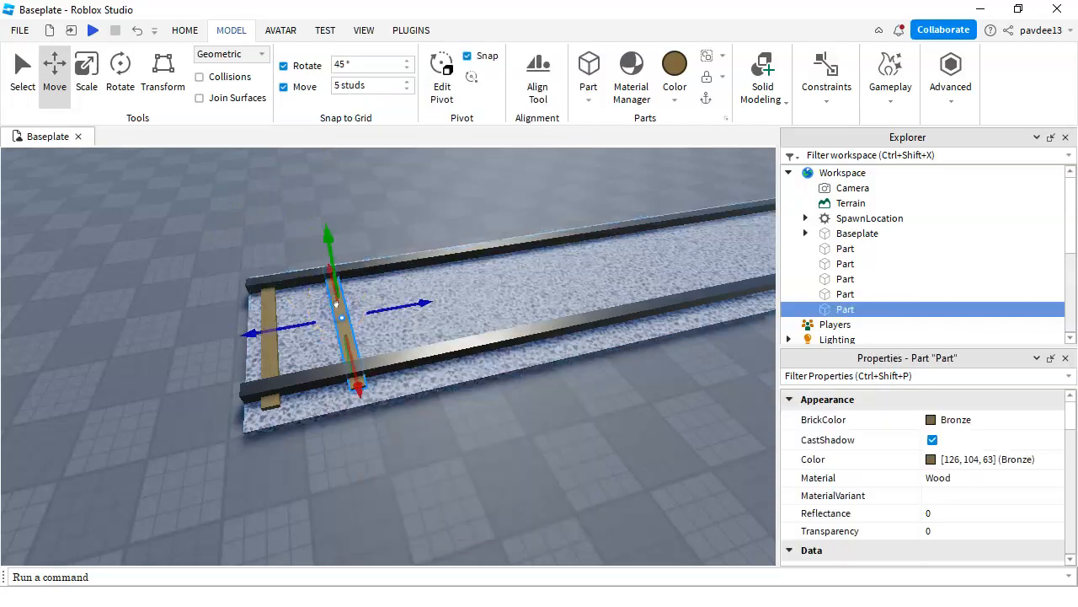
{"action": "key", "text": "ctrl+d"}
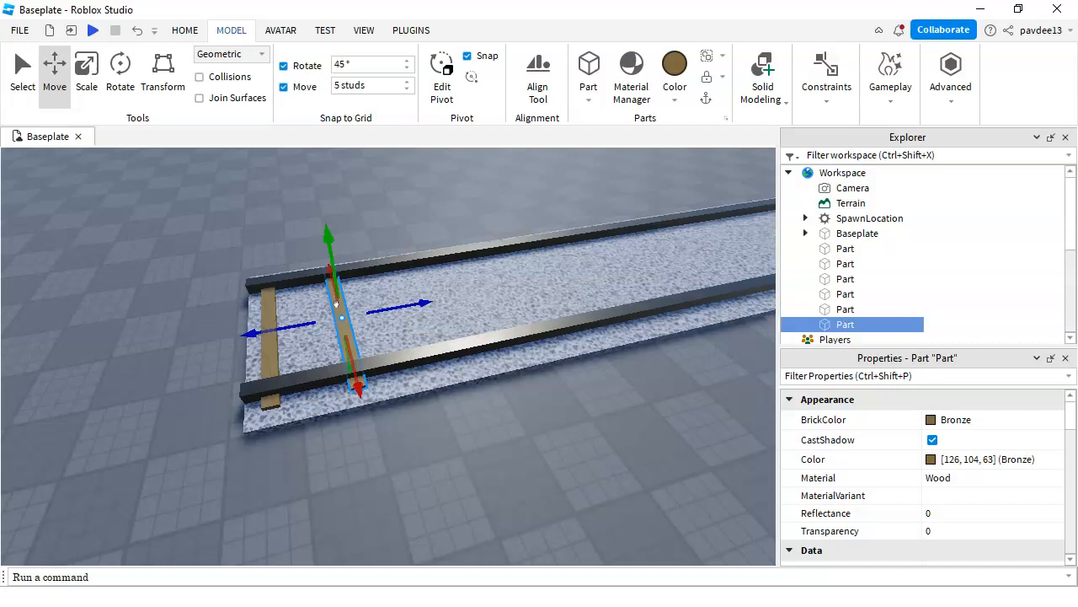
{"action": "left_click_drag", "start_coordinate": [428, 315], "coordinate": [523, 287]}
{"action": "key", "text": "ctrl+d"}
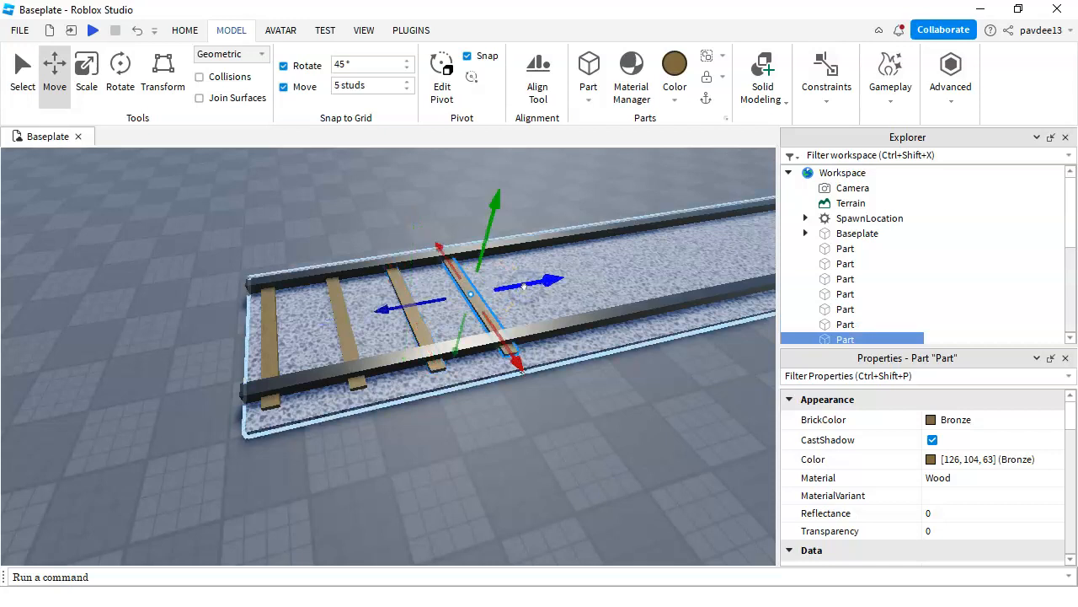
Step: Keep duplicating the last sleeper at 5-stud spacing until the sleepers reach the far end of the track
{"action": "right_click_drag", "start_coordinate": [582, 332], "coordinate": [525, 323]}
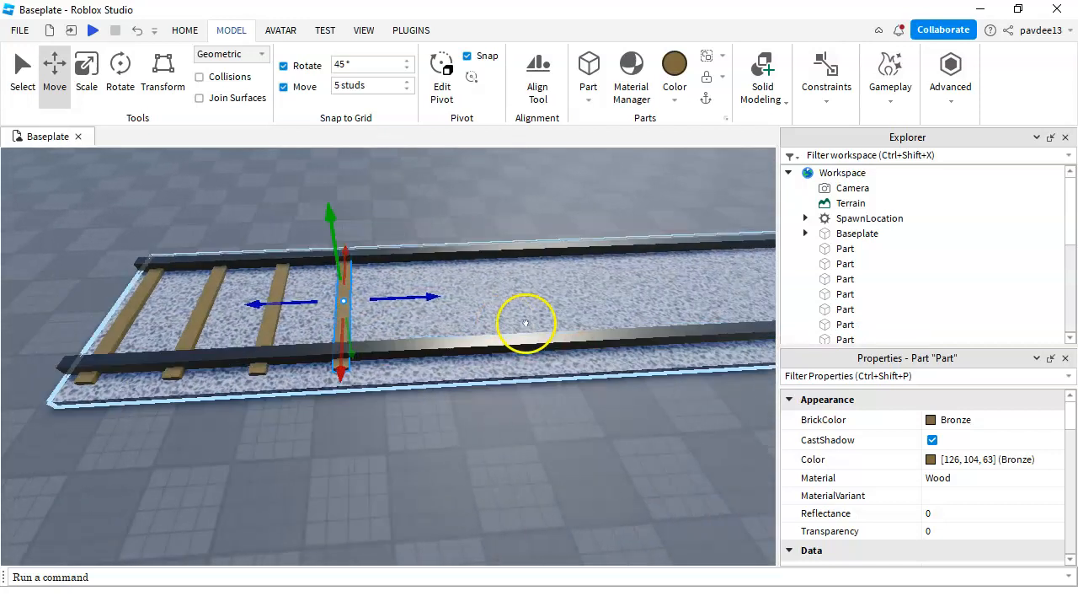
{"action": "left_click_drag", "start_coordinate": [414, 308], "coordinate": [593, 288]}
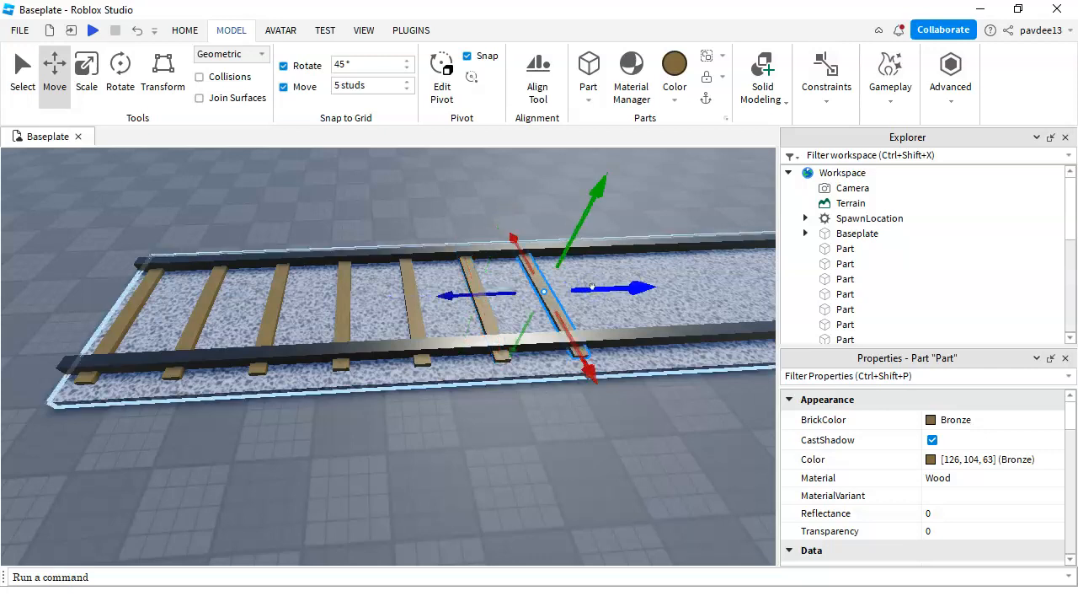
{"action": "mouse_move", "coordinate": [397, 306]}
{"action": "right_mouse_down"}
{"action": "mouse_move", "coordinate": [386, 307]}
{"action": "mouse_move", "coordinate": [403, 311]}
{"action": "right_mouse_up"}
{"action": "left_click_drag", "start_coordinate": [402, 312], "coordinate": [621, 309]}
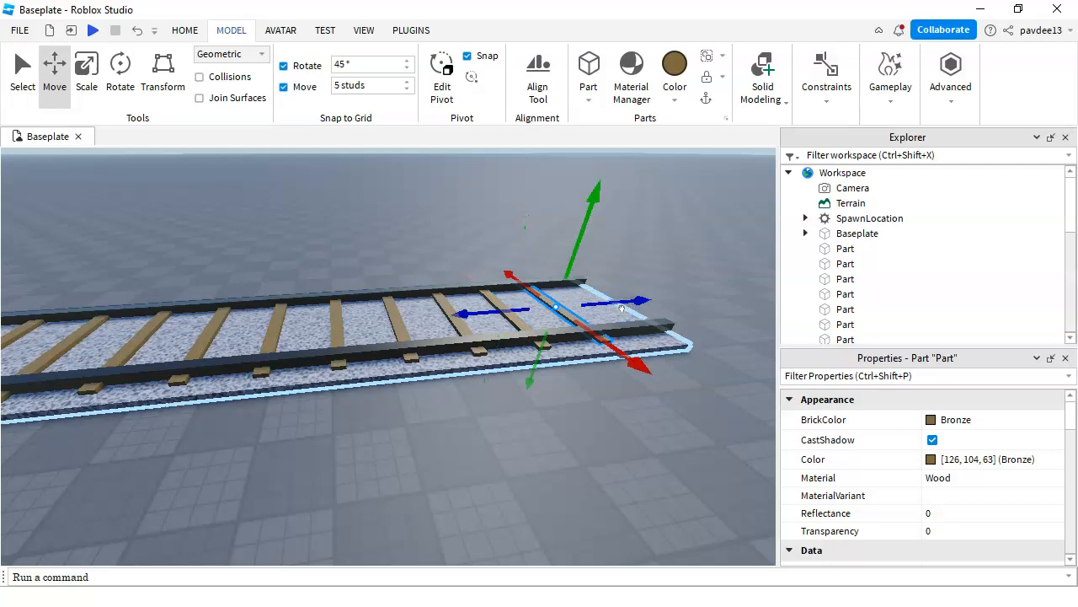
{"action": "right_click_drag", "start_coordinate": [624, 313], "coordinate": [597, 328]}
{"action": "left_click_drag", "start_coordinate": [501, 332], "coordinate": [539, 340]}
{"action": "left_click", "coordinate": [614, 329]}
{"action": "mouse_move", "coordinate": [616, 323]}
{"action": "right_mouse_down"}
{"action": "mouse_move", "coordinate": [647, 328]}
{"action": "mouse_move", "coordinate": [632, 333]}
{"action": "right_mouse_up"}
{"action": "scroll", "coordinate": [672, 332], "scroll_direction": "down", "scroll_amount": 3}
{"action": "scroll", "coordinate": [646, 328], "scroll_direction": "up", "scroll_amount": 3}
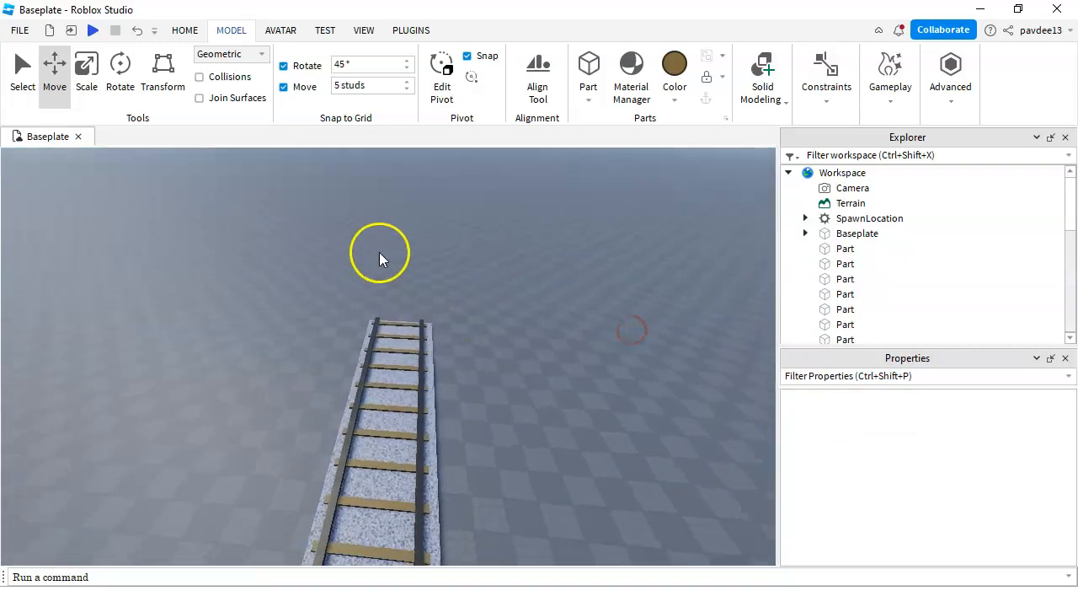
{"action": "scroll", "coordinate": [318, 241], "scroll_direction": "down", "scroll_amount": 3}
{"action": "left_click_drag", "start_coordinate": [268, 181], "coordinate": [483, 426]}
{"action": "scroll", "coordinate": [341, 400], "scroll_direction": "up", "scroll_amount": 3}
{"action": "left_click", "coordinate": [310, 303]}
Step: Select the slab, both rails and all sleepers without the baseplate and group them as a model
{"action": "right_click_drag", "start_coordinate": [324, 210], "coordinate": [280, 193]}
{"action": "left_click_drag", "start_coordinate": [206, 175], "coordinate": [527, 447]}
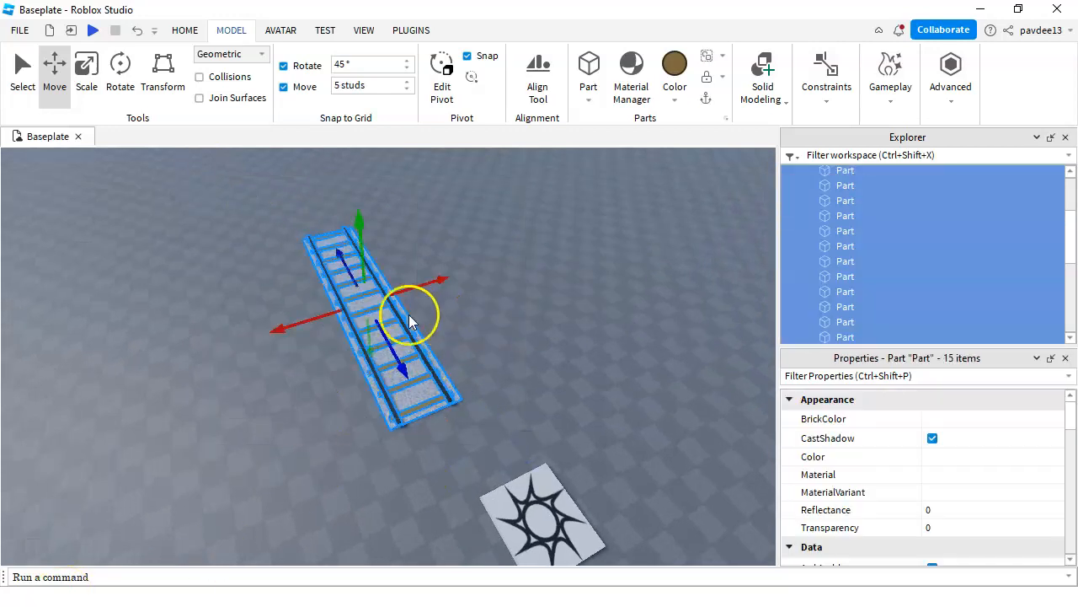
{"action": "right_click", "coordinate": [372, 310]}
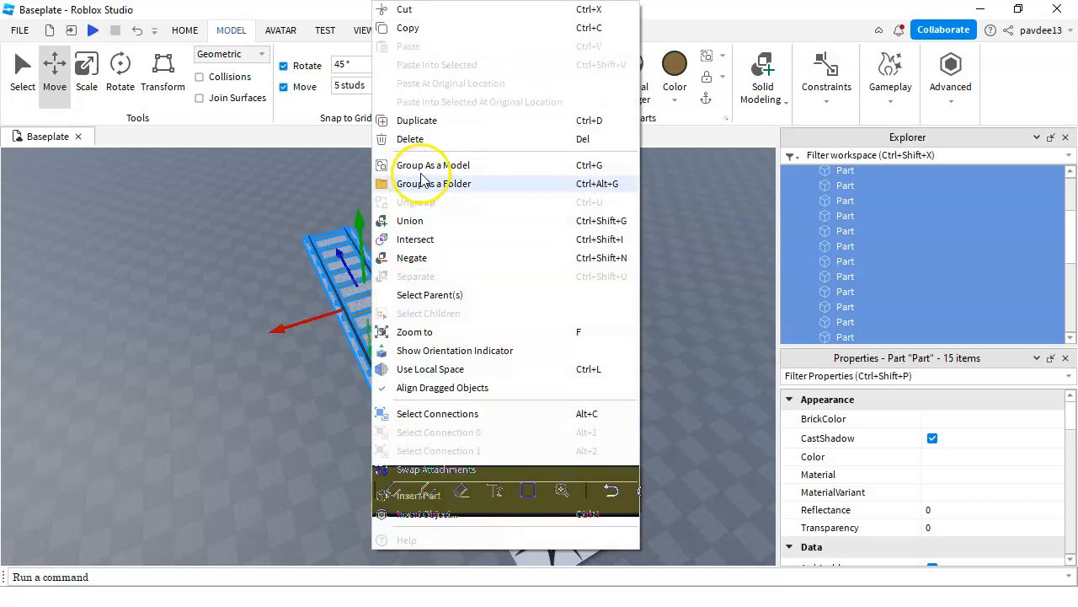
{"action": "left_click", "coordinate": [472, 166]}
{"action": "left_click", "coordinate": [410, 231]}
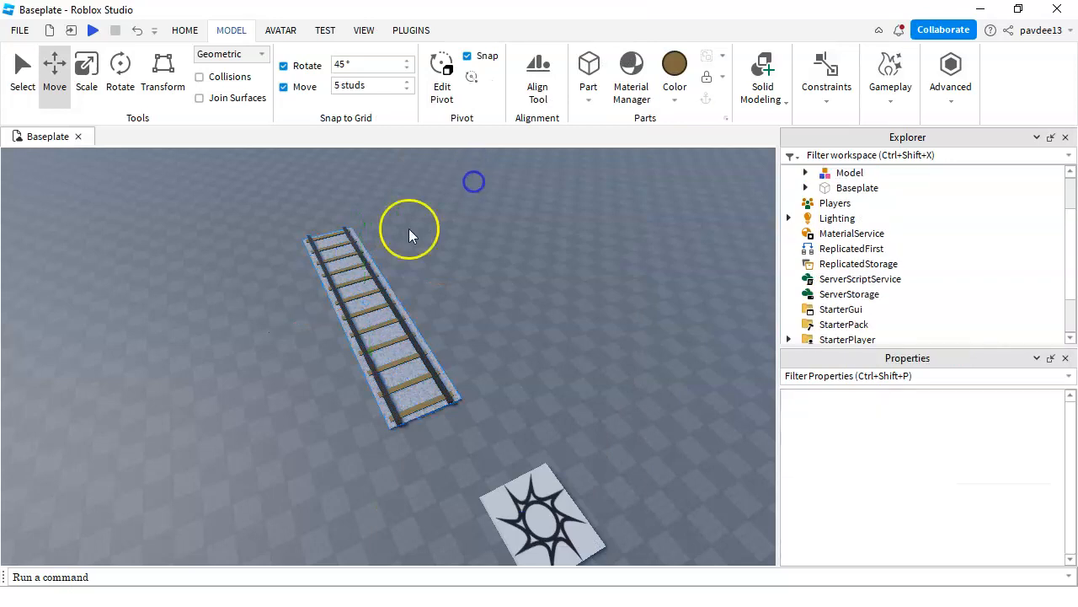
{"action": "left_click", "coordinate": [383, 339]}
{"action": "left_click", "coordinate": [66, 392]}
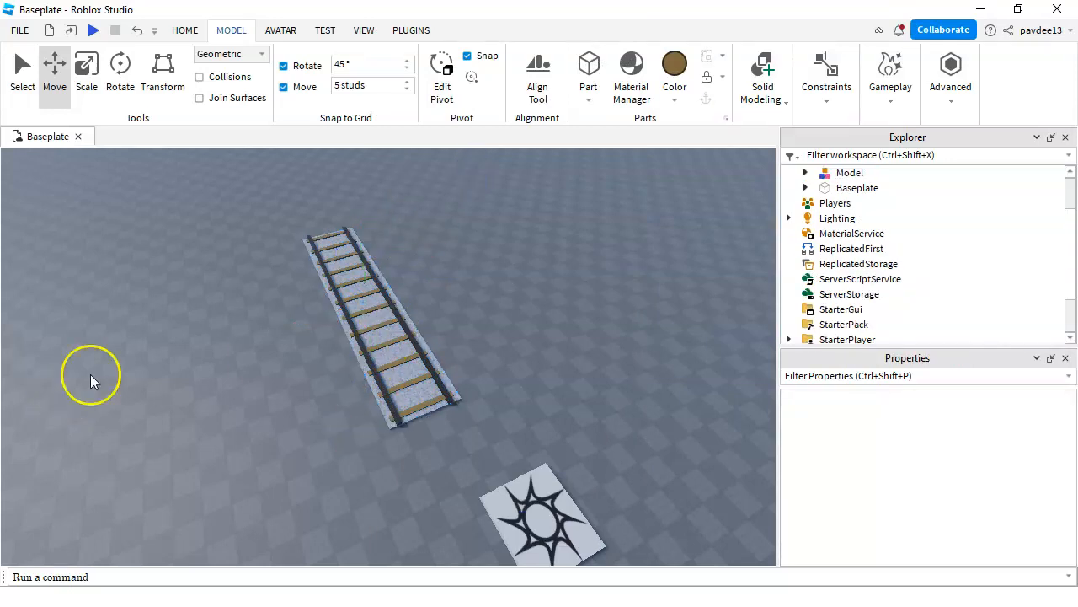
Step: Duplicate the track model and move the copy lengthwise so it continues from the original's far end
{"action": "right_click", "coordinate": [385, 301]}
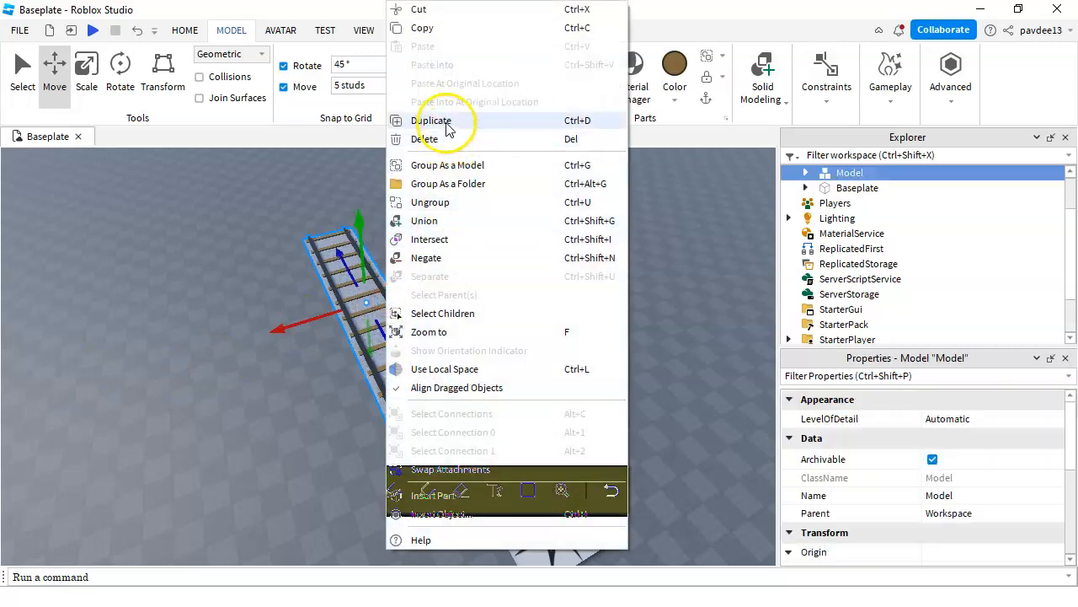
{"action": "left_click", "coordinate": [445, 121]}
{"action": "left_click_drag", "start_coordinate": [423, 313], "coordinate": [319, 245]}
{"action": "left_click", "coordinate": [477, 260]}
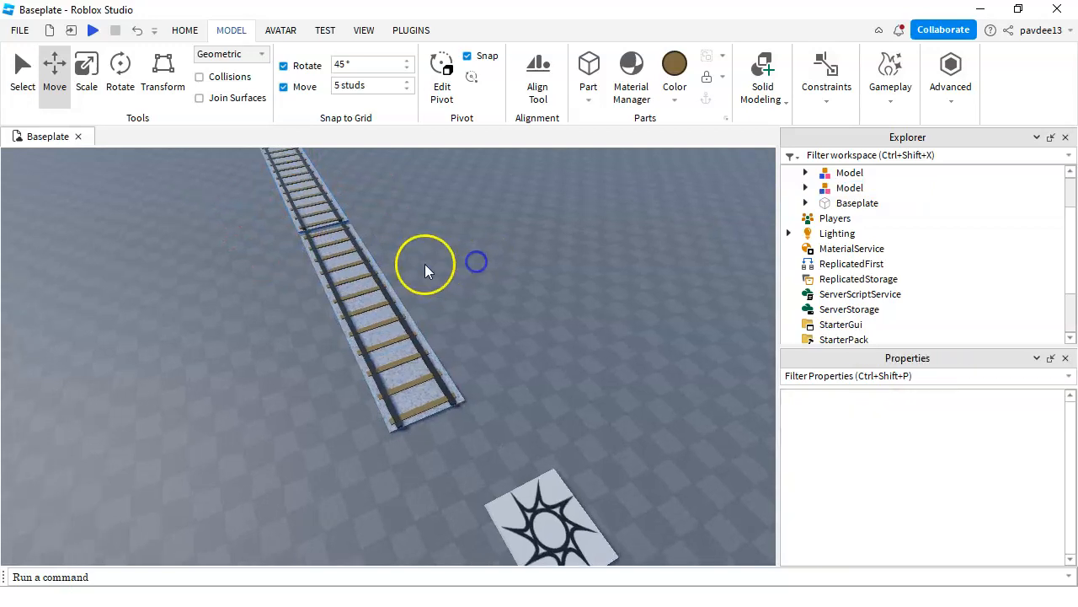
Step: Examine the joint between the two track models up close and from the side
{"action": "right_click_drag", "start_coordinate": [426, 270], "coordinate": [421, 262]}
{"action": "scroll", "coordinate": [402, 316], "scroll_direction": "up", "scroll_amount": 4}
{"action": "right_click_drag", "start_coordinate": [400, 320], "coordinate": [423, 306]}
{"action": "left_click_drag", "start_coordinate": [424, 306], "coordinate": [539, 263]}
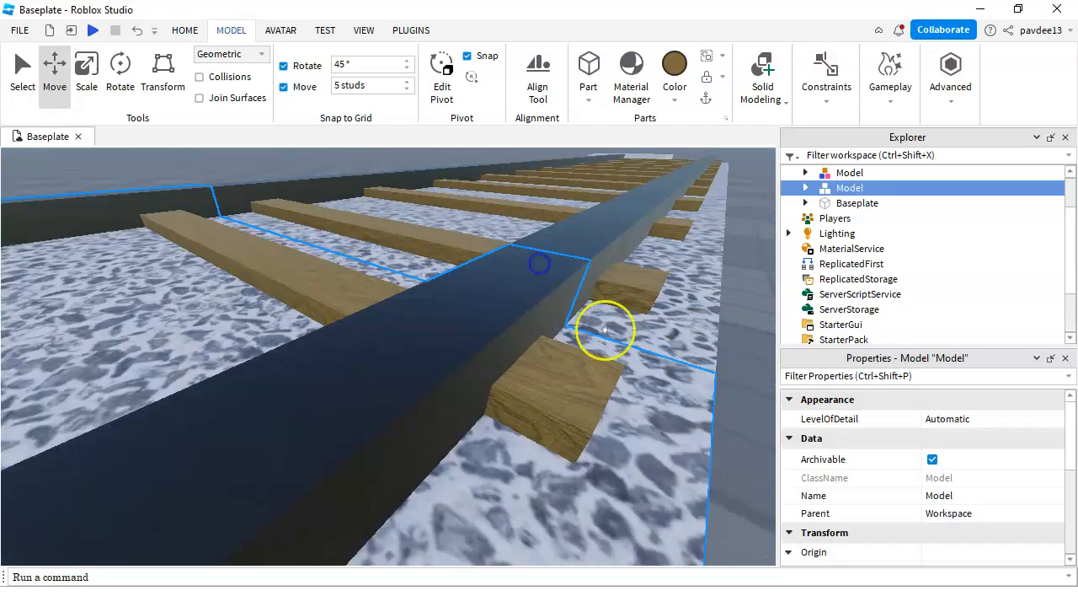
{"action": "left_click", "coordinate": [744, 389]}
{"action": "scroll", "coordinate": [730, 374], "scroll_direction": "down", "scroll_amount": 3}
{"action": "right_click_drag", "start_coordinate": [730, 373], "coordinate": [633, 350]}
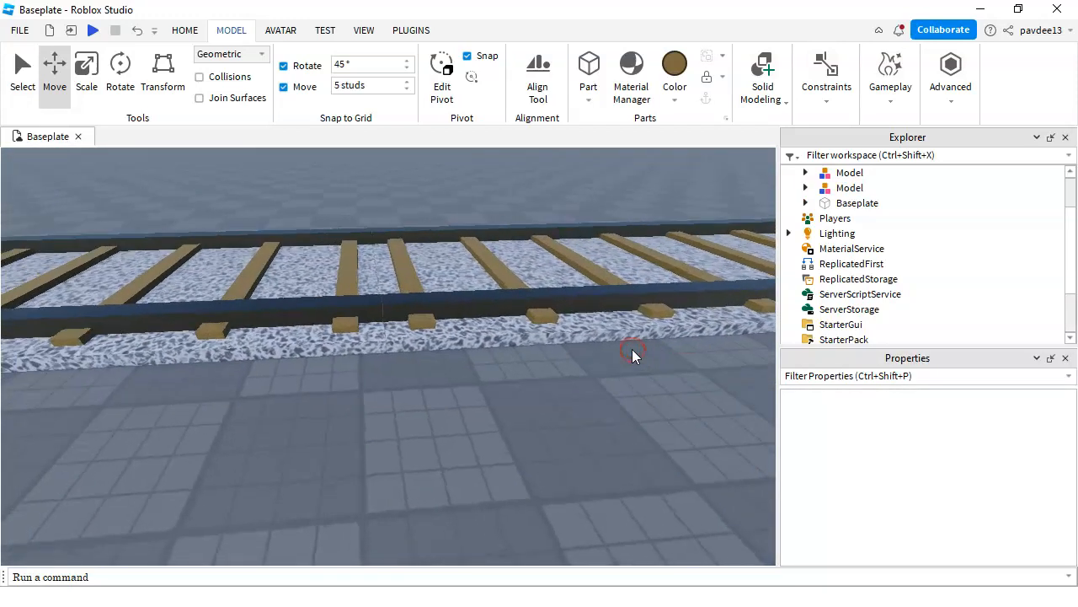
{"action": "key", "text": "a"}
{"action": "key", "text": "a"}
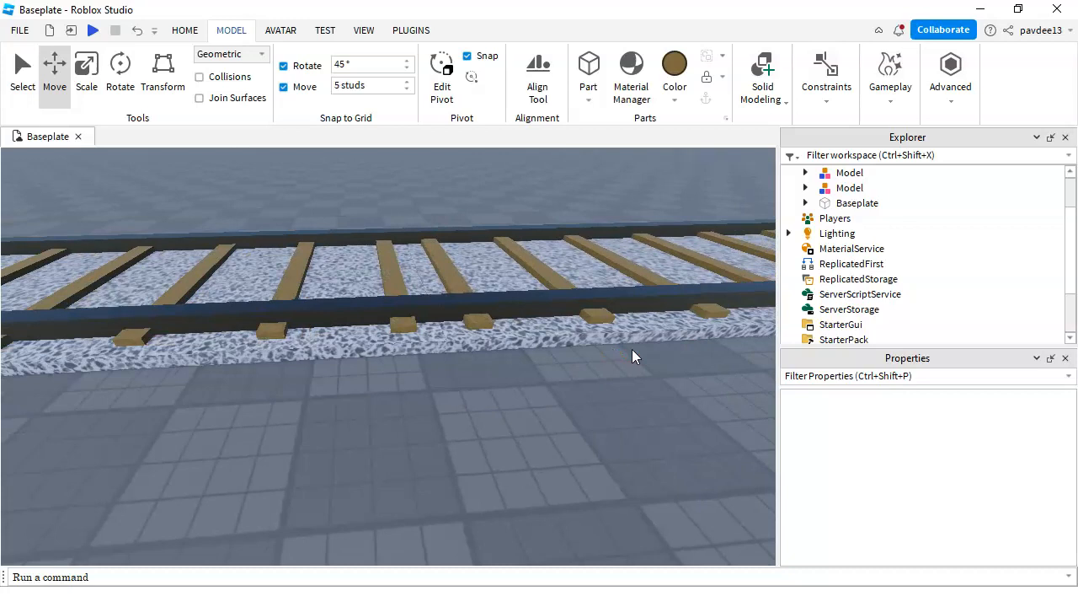
{"action": "key", "text": "d"}
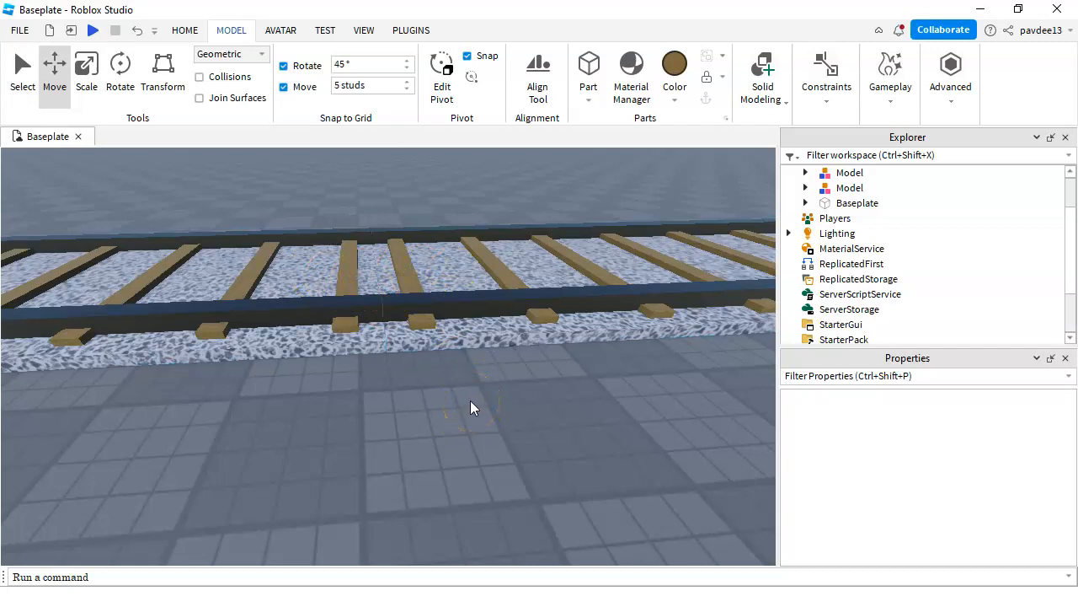
Step: Examine the extended track from its end, from a distance and lengthwise across both models
{"action": "key", "text": "a"}
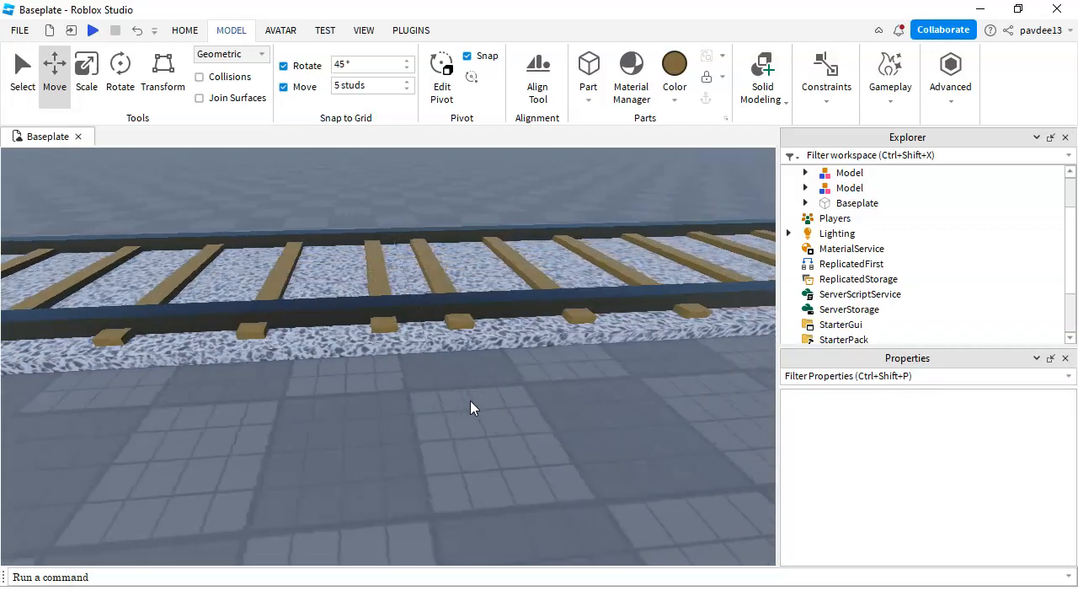
{"action": "right_click_drag", "start_coordinate": [471, 407], "coordinate": [524, 241]}
{"action": "left_click", "coordinate": [478, 291]}
{"action": "scroll", "coordinate": [481, 291], "scroll_direction": "up", "scroll_amount": 3}
{"action": "scroll", "coordinate": [501, 285], "scroll_direction": "down", "scroll_amount": 5}
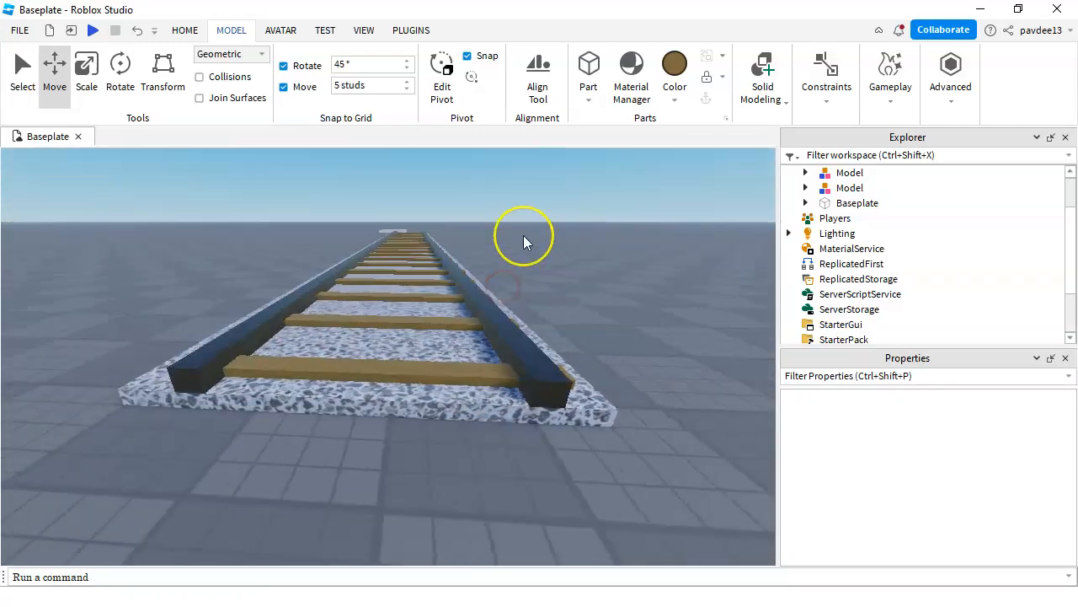
{"action": "scroll", "coordinate": [524, 242], "scroll_direction": "down", "scroll_amount": 5}
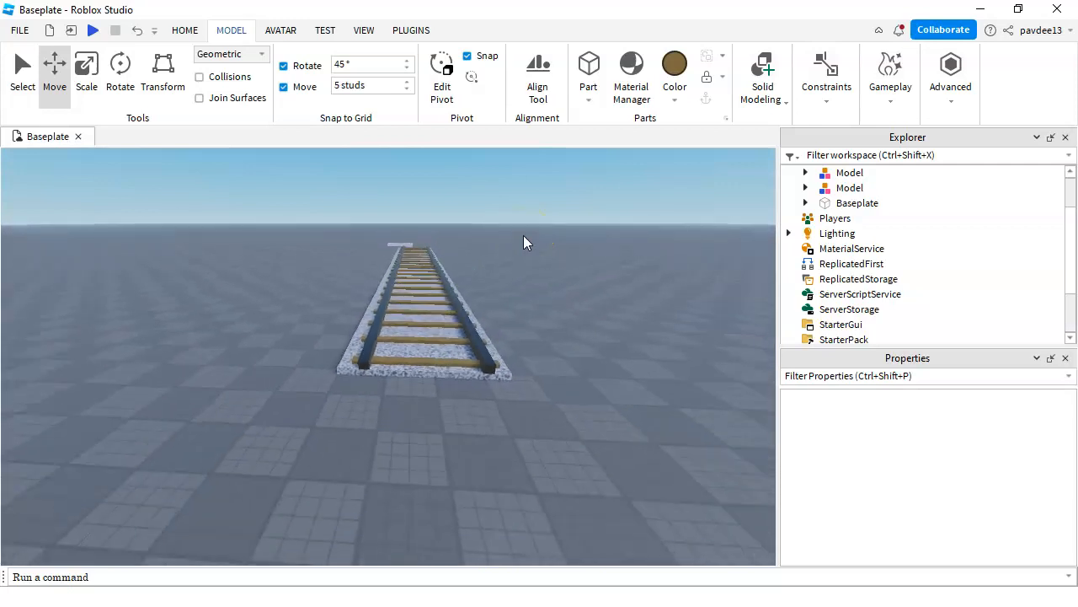
{"action": "key", "text": "w"}
{"action": "key", "text": "d"}
{"action": "key", "text": "s"}
{"action": "key", "text": "a"}
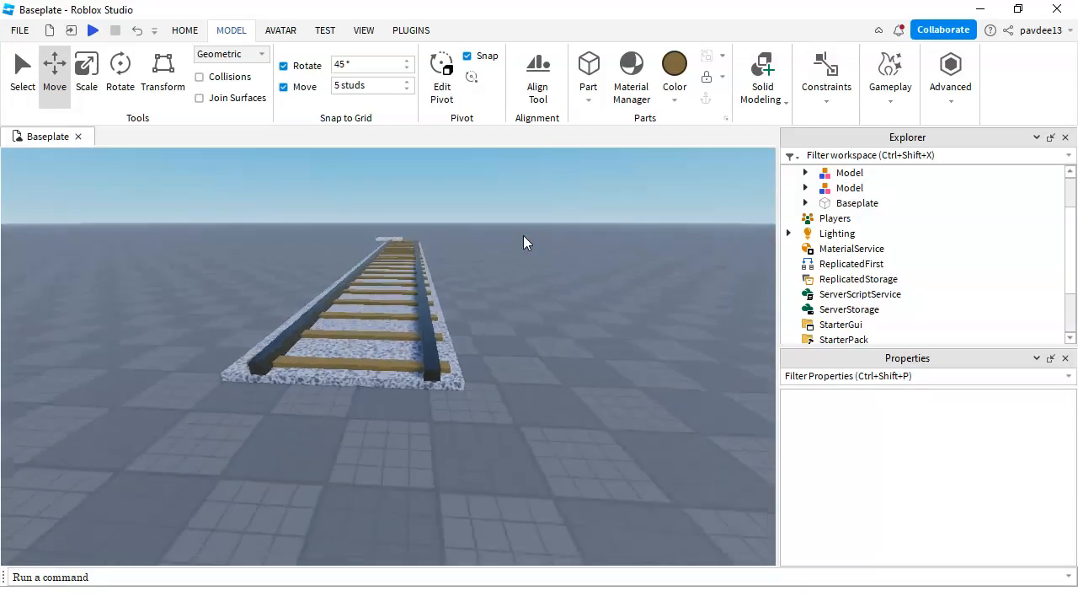
{"action": "right_click_drag", "start_coordinate": [524, 236], "coordinate": [534, 227]}
{"action": "left_click", "coordinate": [423, 270]}
{"action": "scroll", "coordinate": [423, 270], "scroll_direction": "up", "scroll_amount": 2}
{"action": "right_click_drag", "start_coordinate": [402, 314], "coordinate": [402, 320]}
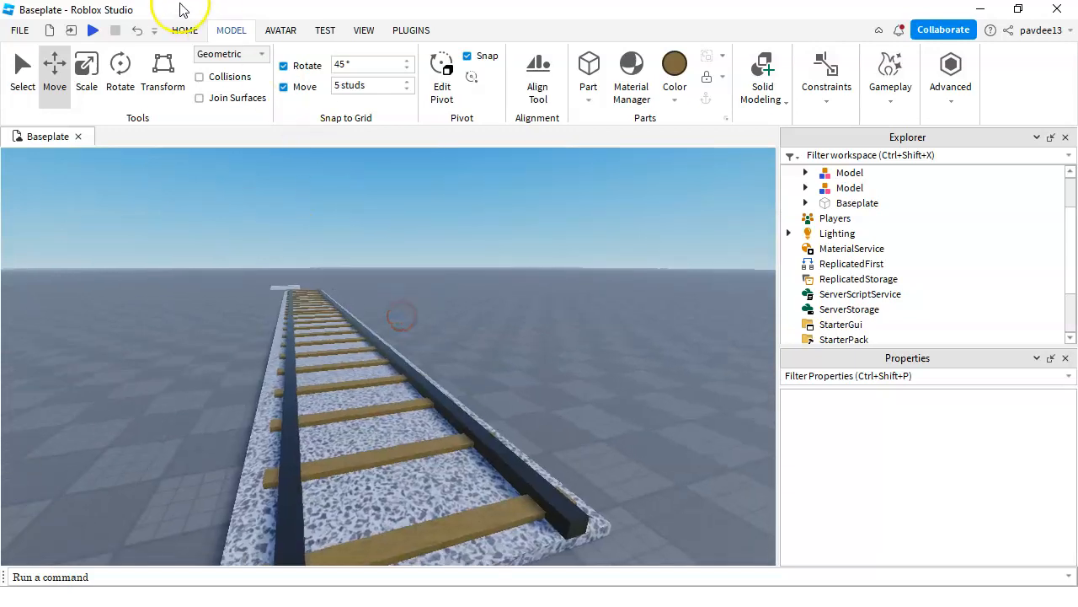
Step: Playtest the place, walk the character forward toward the track, and stop the test
{"action": "left_click", "coordinate": [188, 24]}
{"action": "left_click", "coordinate": [740, 62]}
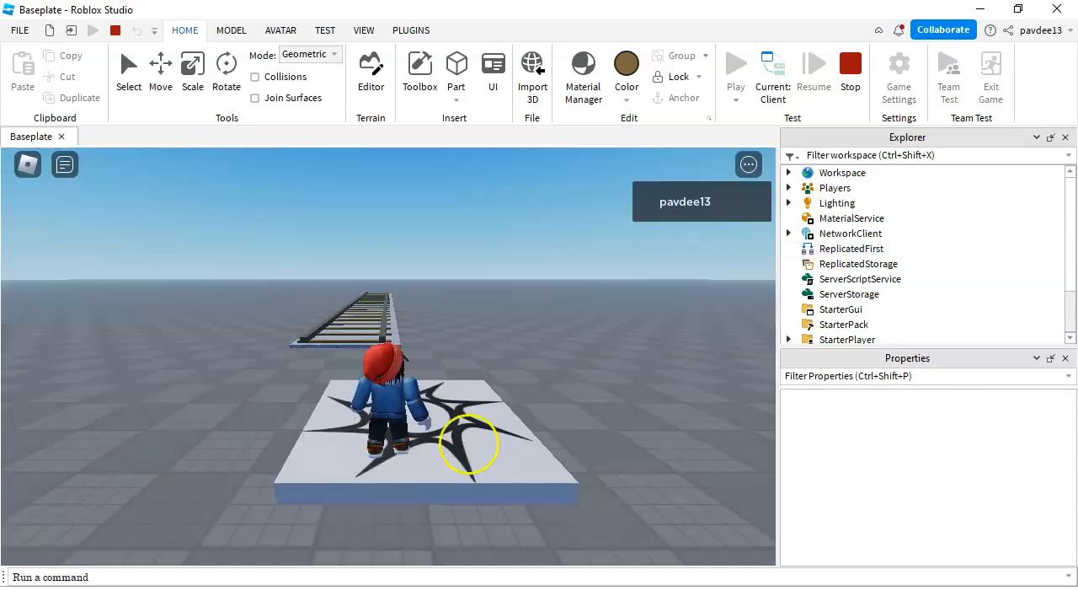
{"action": "right_click_drag", "start_coordinate": [467, 318], "coordinate": [481, 340]}
{"action": "key", "text": "w"}
{"action": "left_click", "coordinate": [850, 67]}
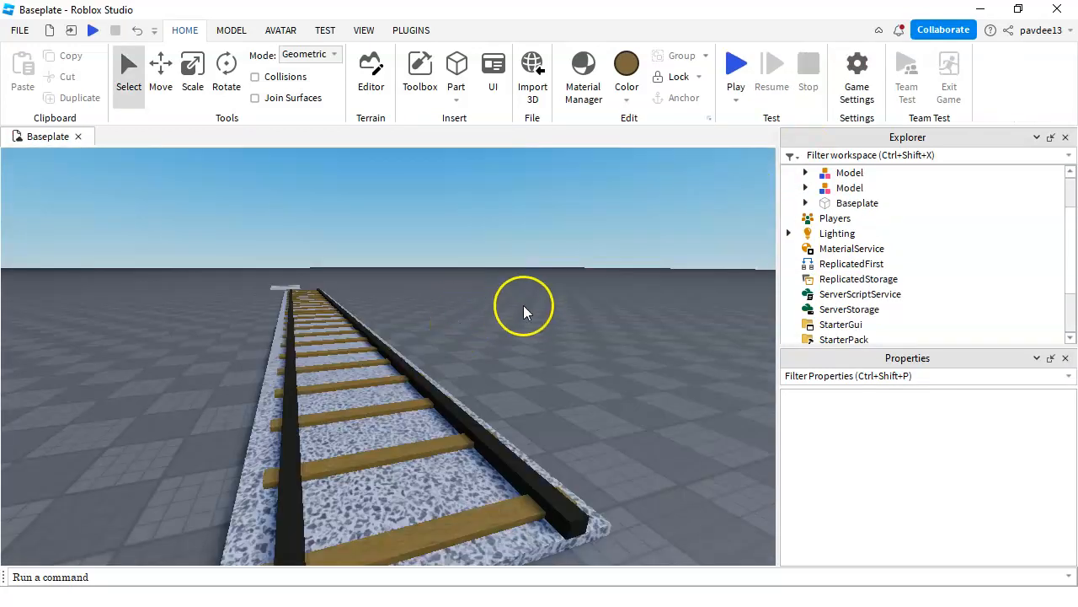
Step: Anchor both track models, the near one and the far one
{"action": "left_click", "coordinate": [340, 373]}
{"action": "left_click", "coordinate": [676, 98]}
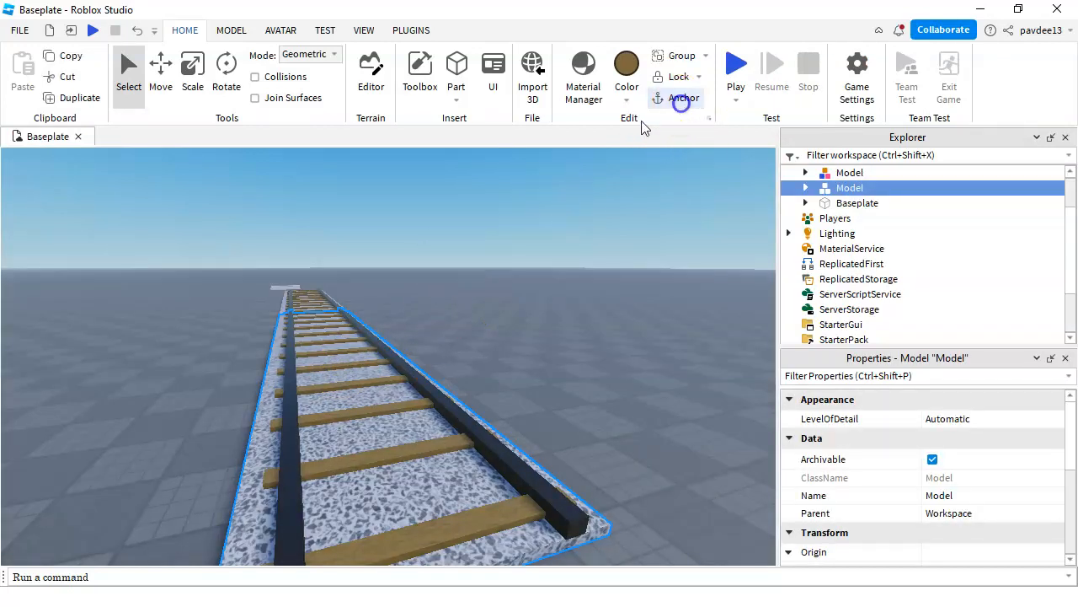
{"action": "left_click", "coordinate": [316, 294]}
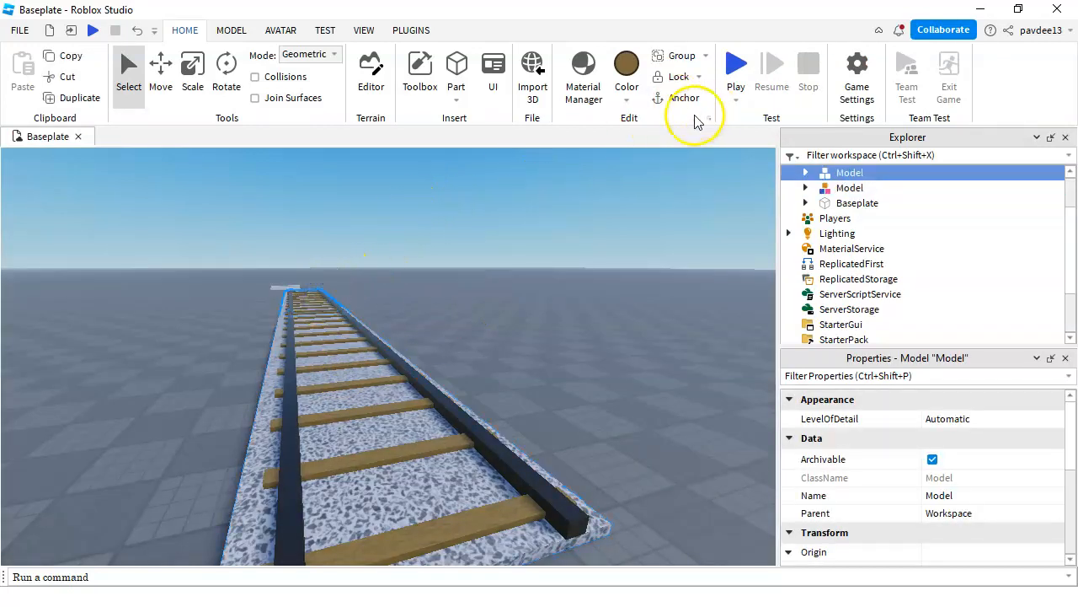
{"action": "left_click", "coordinate": [666, 101]}
Step: Start a playtest and walk the character from the spawn pad onto the track and along its rail
{"action": "left_click", "coordinate": [733, 60]}
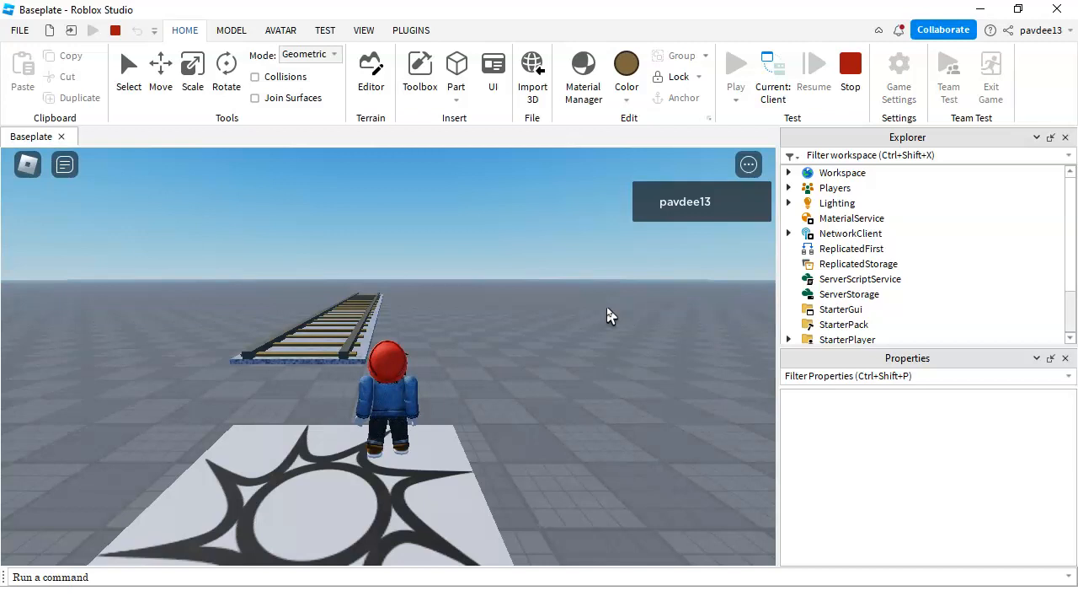
{"action": "key", "text": "w"}
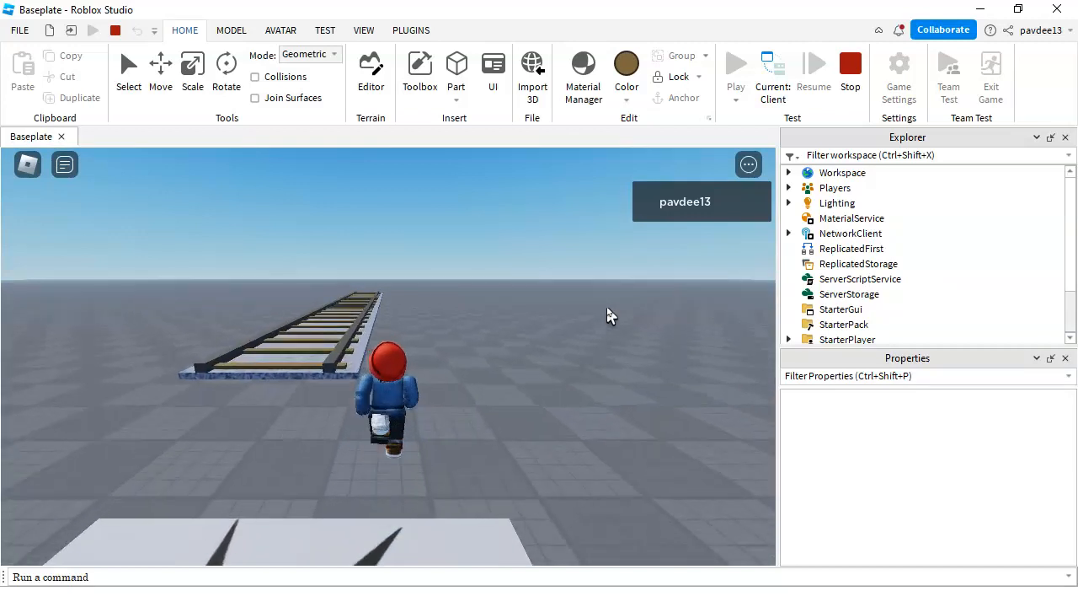
{"action": "key", "text": "d"}
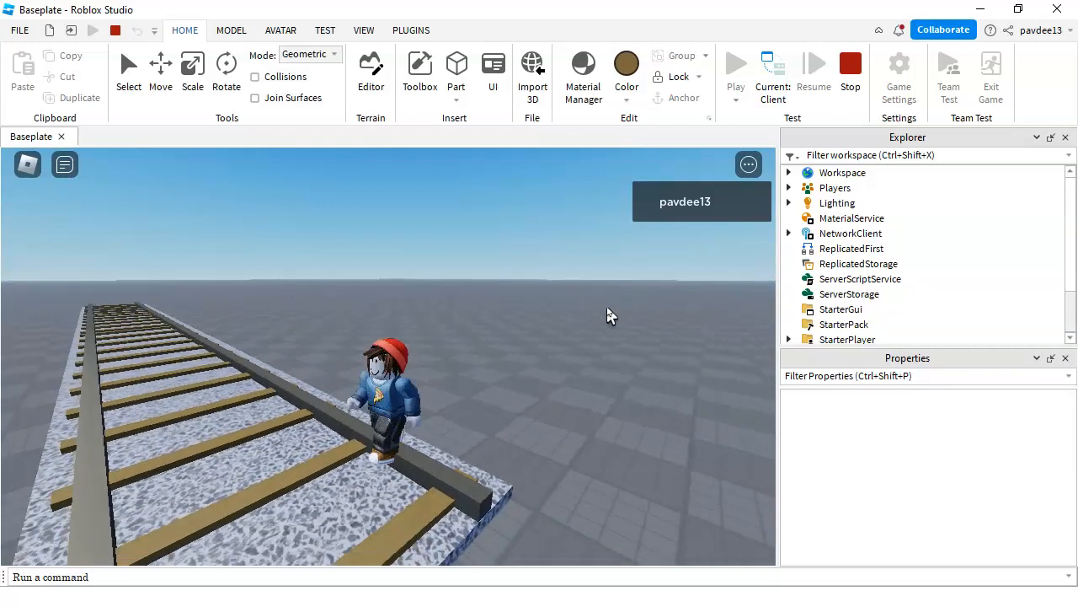
{"action": "key", "text": "a"}
{"action": "key", "text": "Down"}
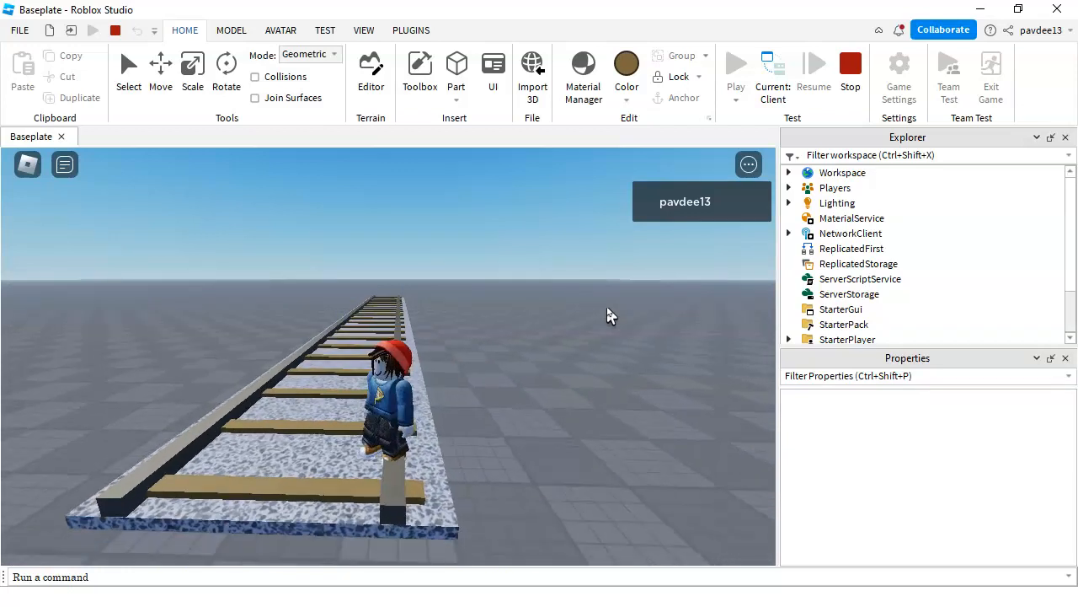
{"action": "key", "text": "Up"}
{"action": "key", "text": "Left"}
{"action": "key", "text": "Right"}
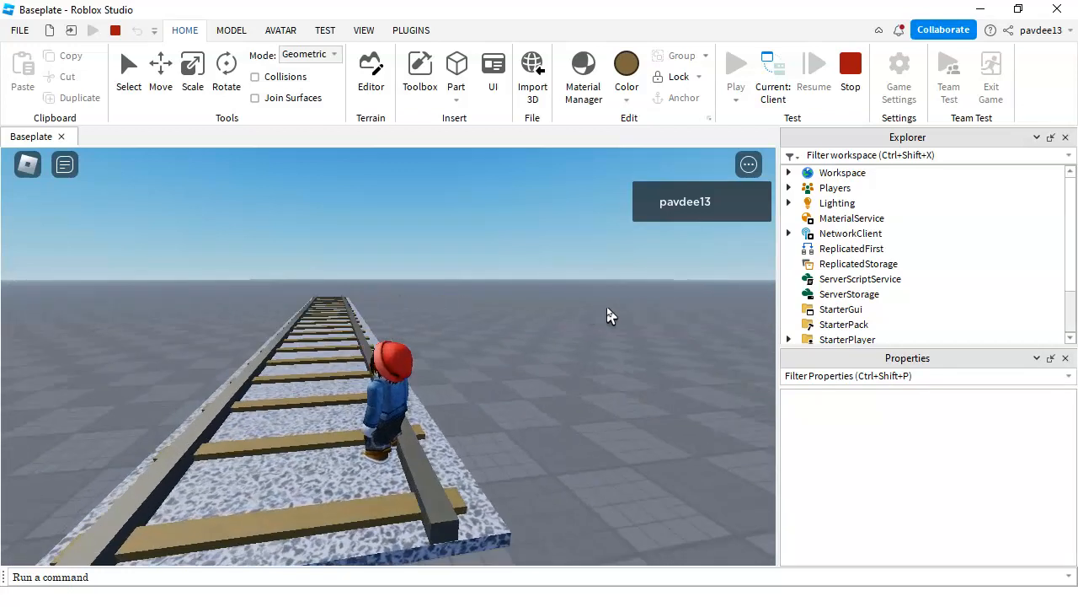
{"action": "key", "text": "Left"}
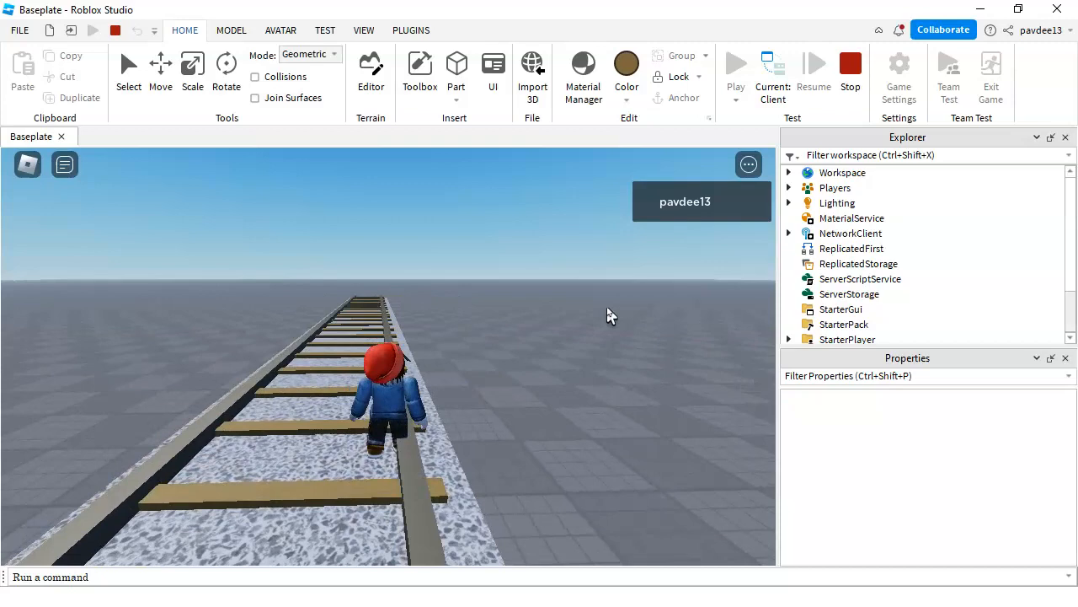
Step: Walk the character off the track past the spawn pad, bring it back onto the sleepers and face it toward the camera
{"action": "key", "text": "Right"}
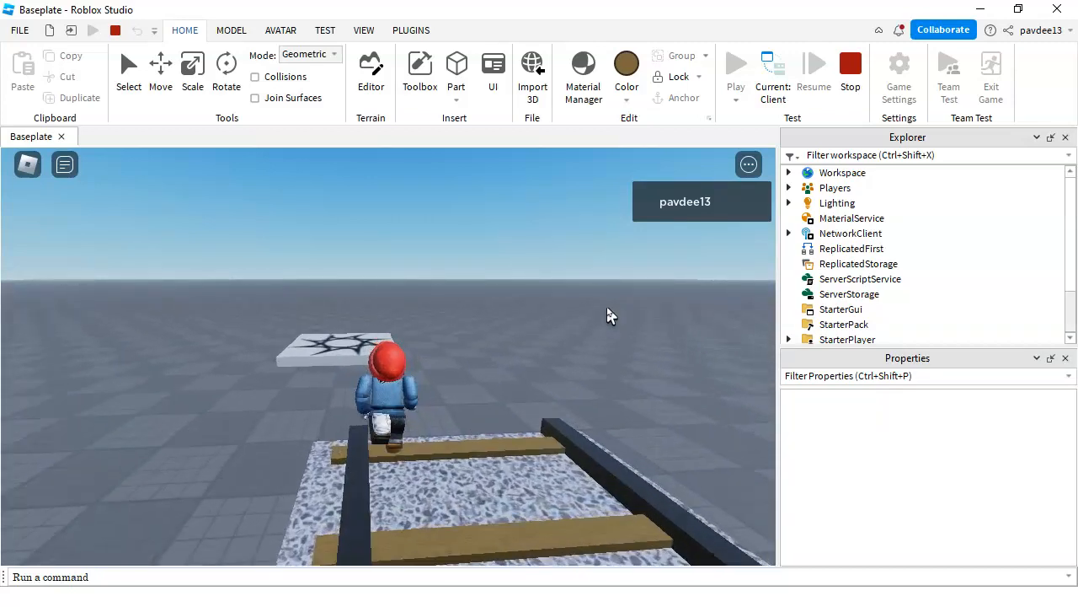
{"action": "key", "text": "Up"}
{"action": "key", "text": "Left"}
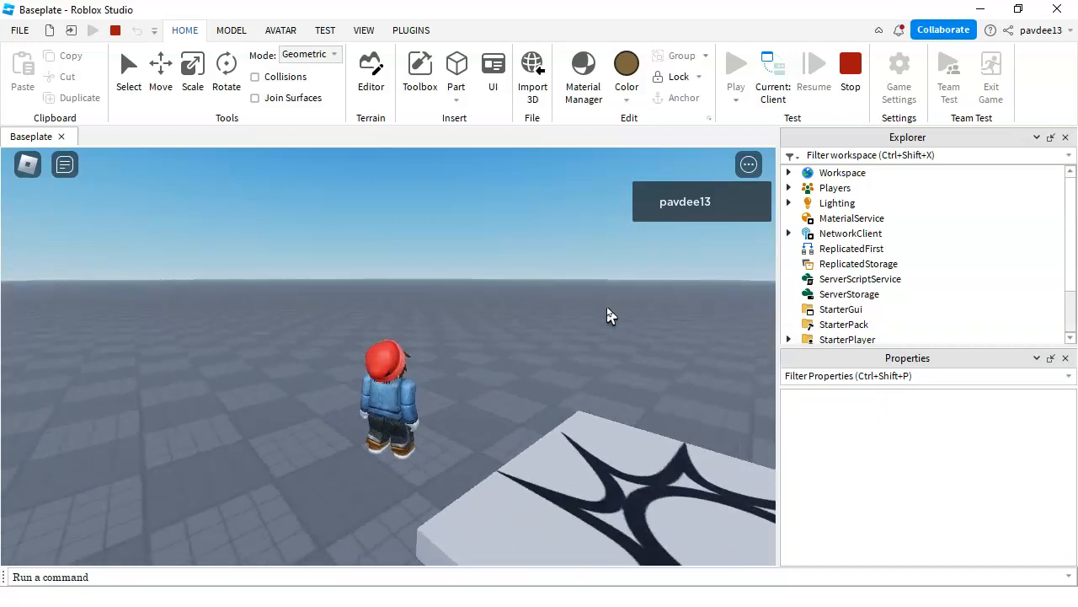
{"action": "key", "text": "Down"}
{"action": "key", "text": "Right"}
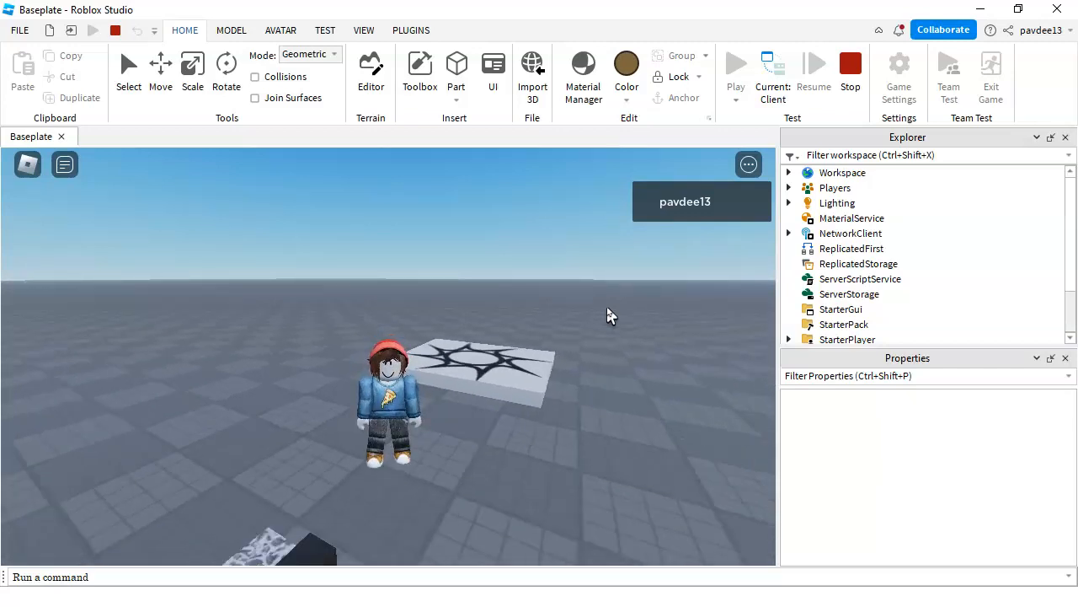
{"action": "key", "text": "Down"}
{"action": "key", "text": "Right"}
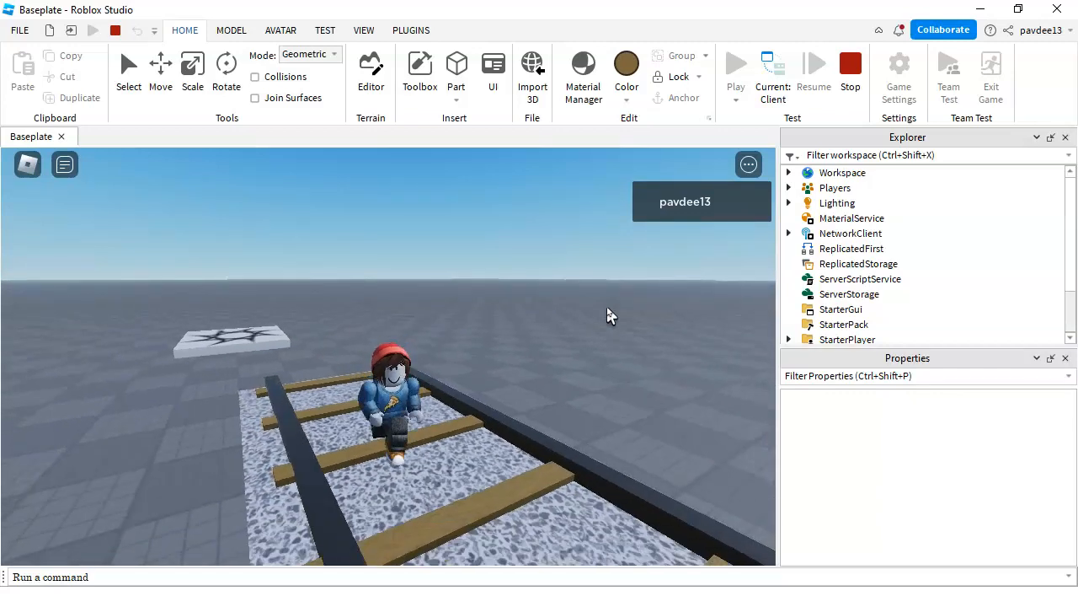
{"action": "key", "text": "Left"}
{"action": "key", "text": "Down"}
{"action": "key", "text": "Left"}
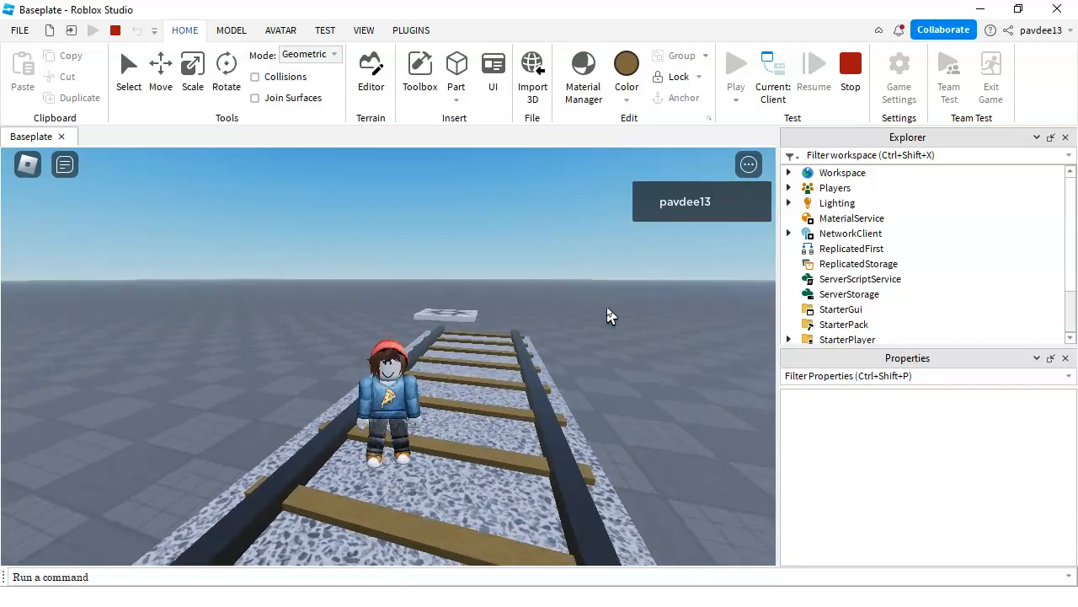
Step: Open the in-game chat and enter the message "Bye"
{"action": "key", "text": "slash"}
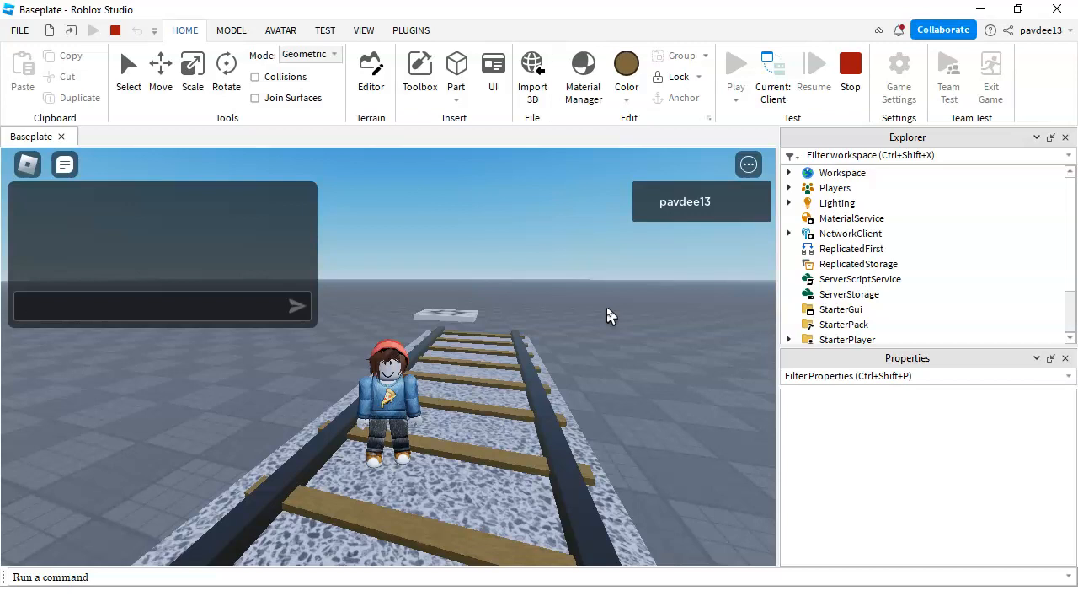
{"action": "type", "text": "Bye"}
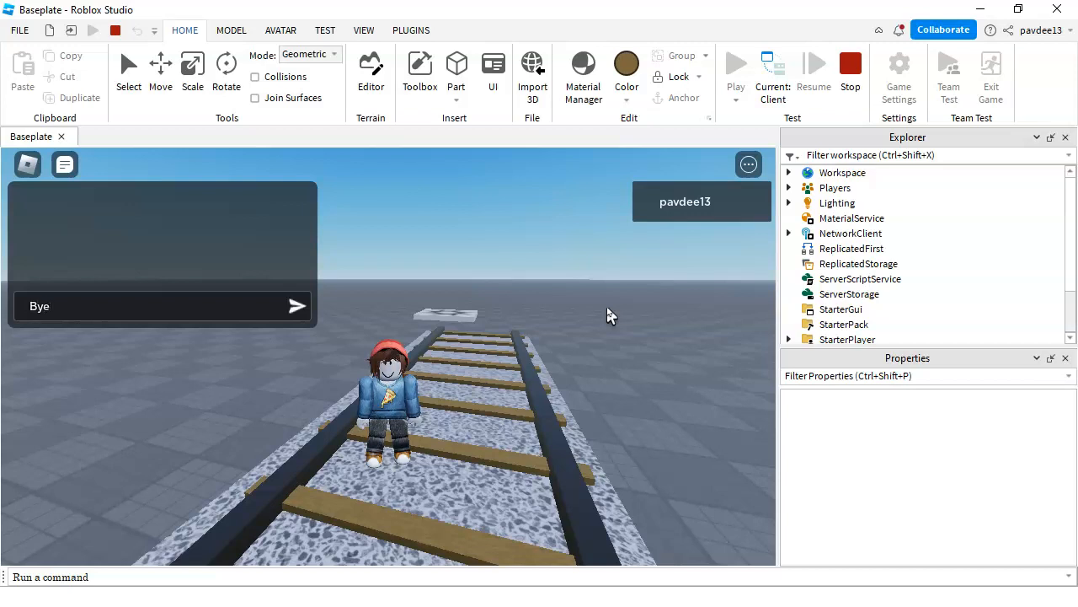